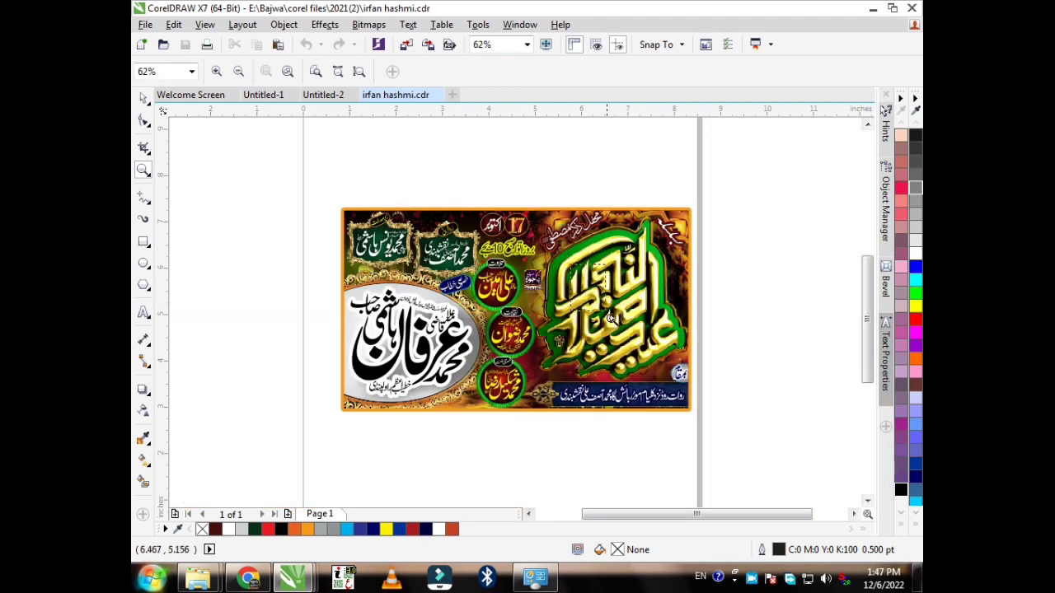
Step: Zoom in to inspect the gold Eid calligraphy's letter strokes, then zoom back out
left_click(672, 368)
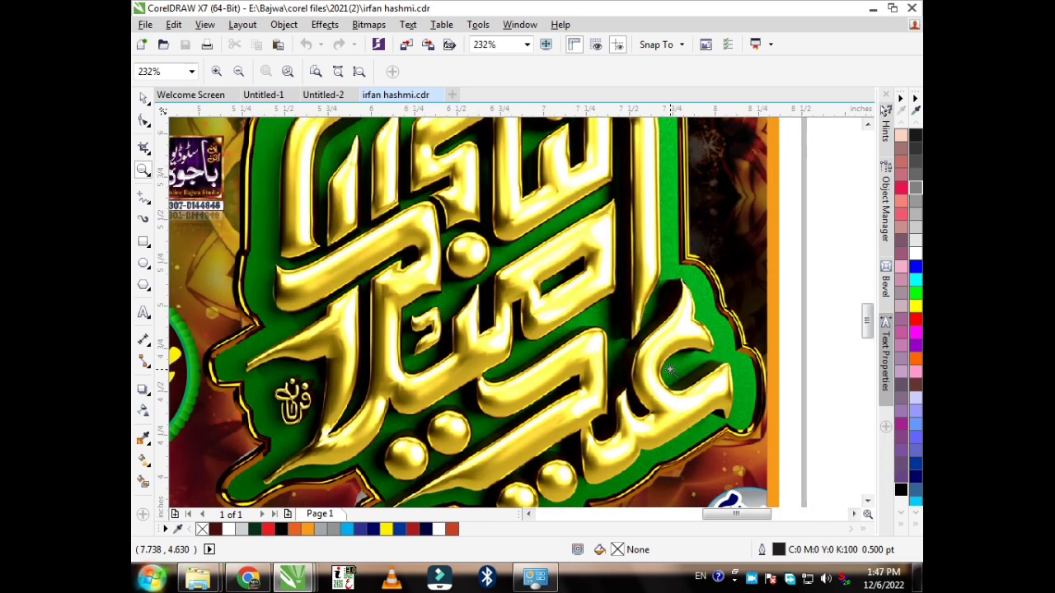
left_click_drag(515, 221, 575, 307)
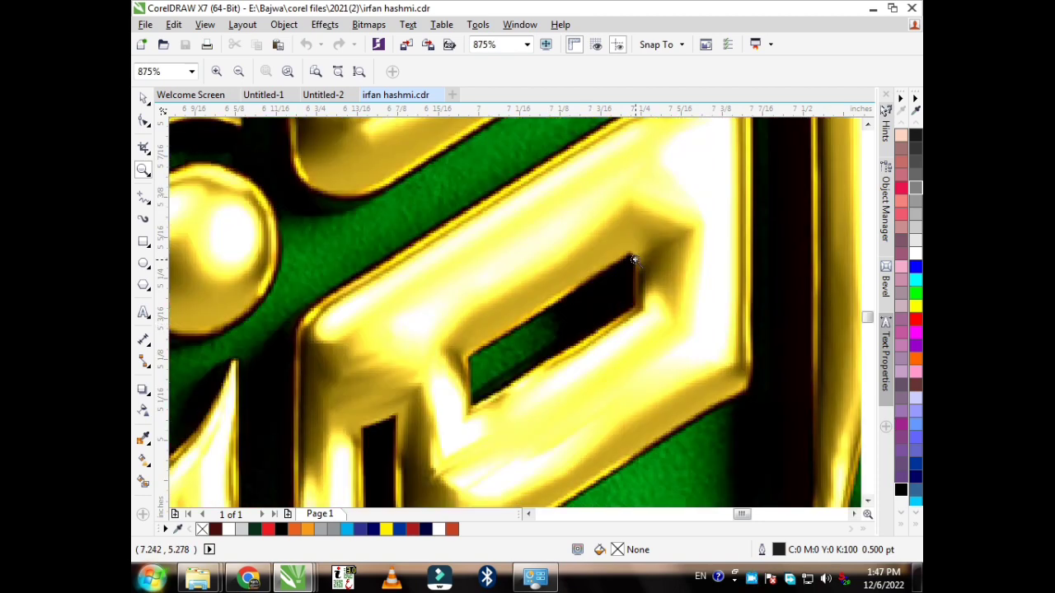
right_click(650, 276)
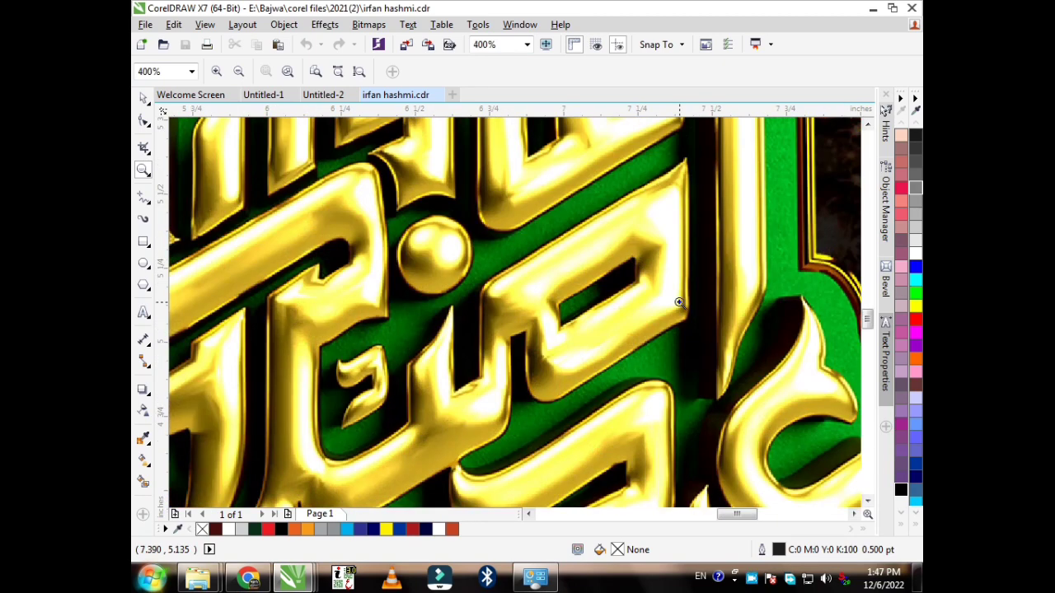
right_click(677, 303)
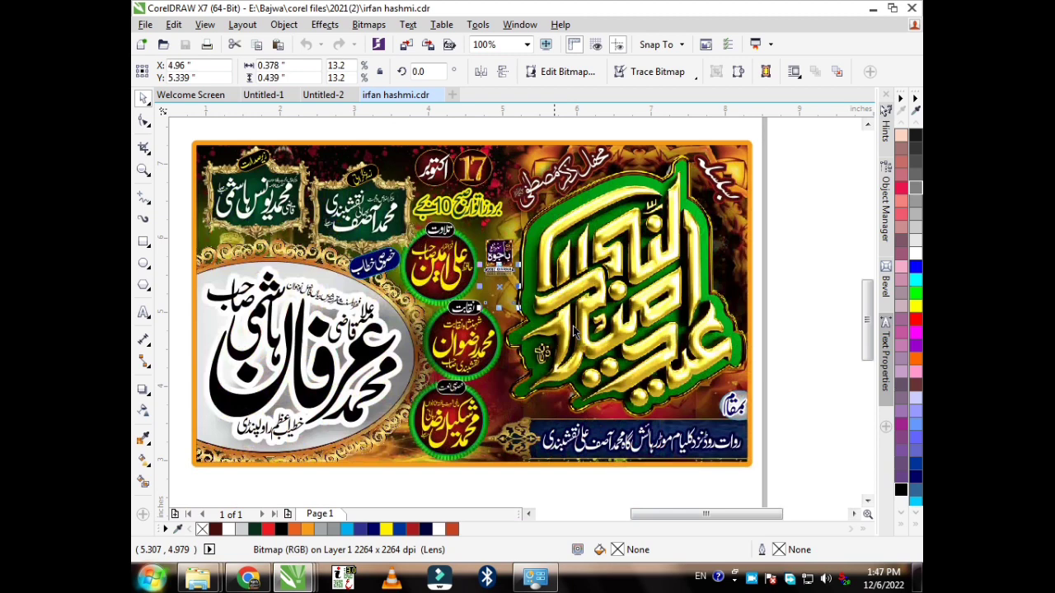
Step: Move the small calligraphy piece off the banner to beside the page
left_click(799, 275)
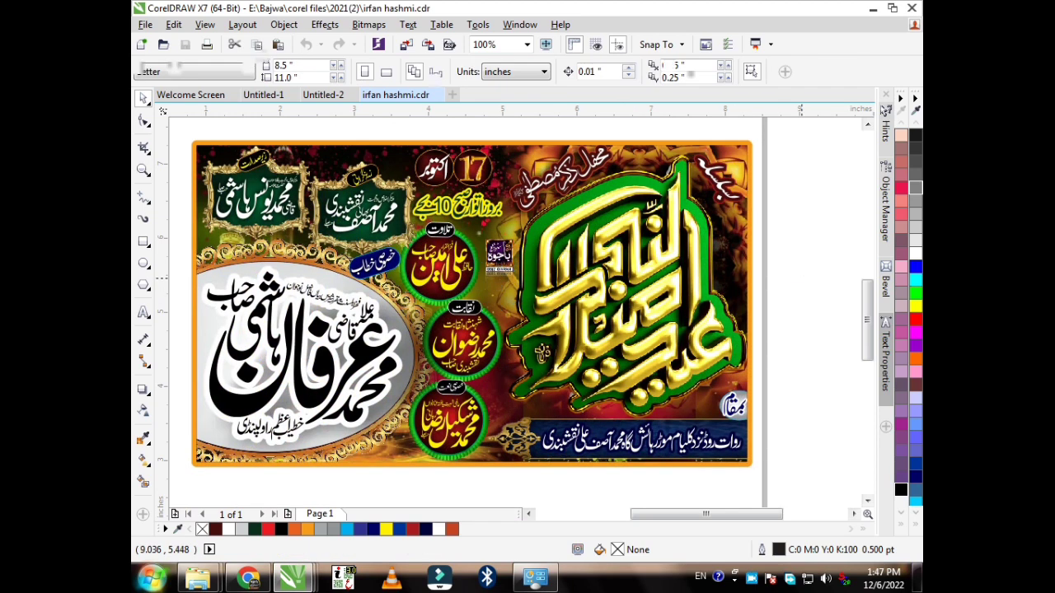
left_click(456, 342)
scroll(456, 342, "down", 1)
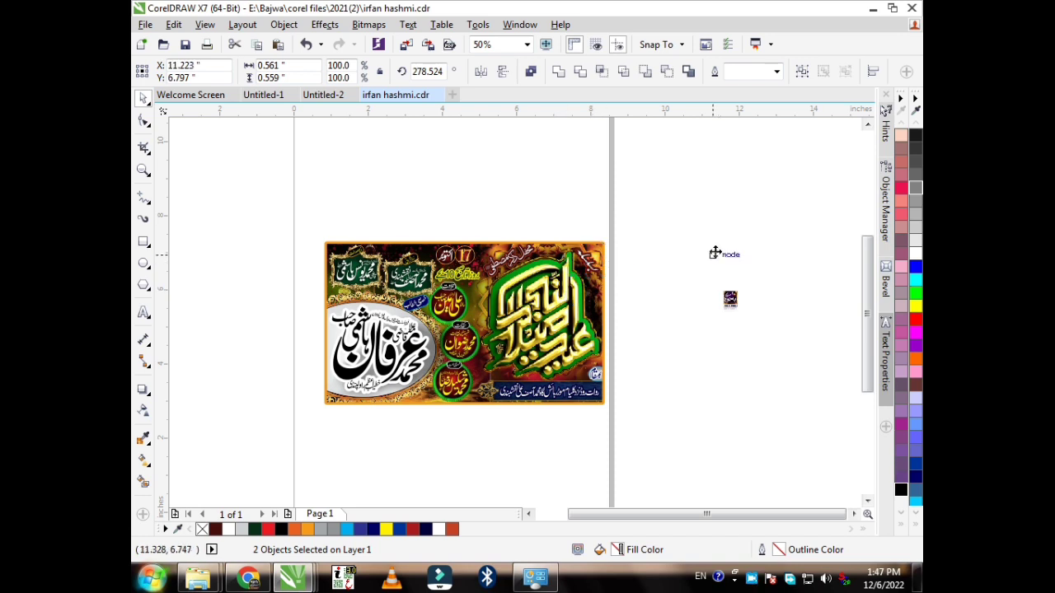
left_click_drag(714, 253, 714, 254)
Step: Set the piece's rotation to 0° and drag the calligraphy heading off the banner
double_click(436, 71)
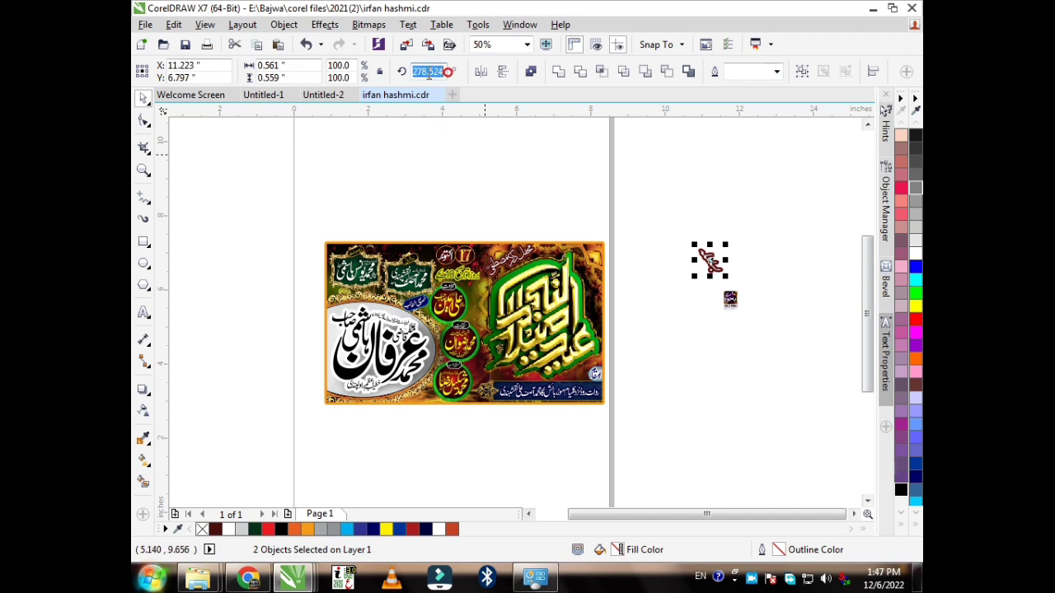
key("BackSpace")
type("00")
key("Return")
left_click_drag(547, 211, 638, 203)
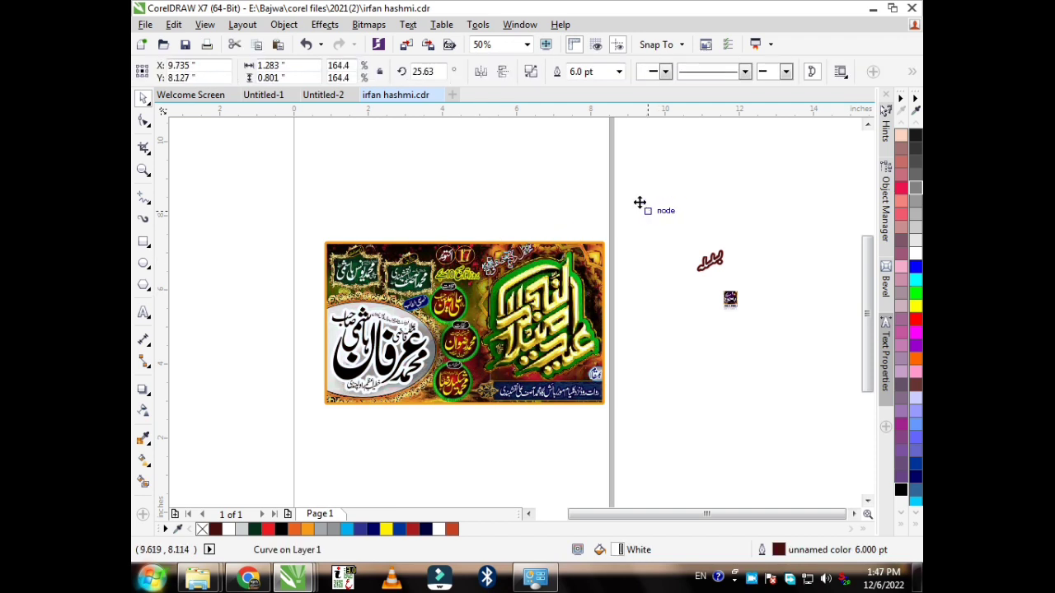
key("Escape")
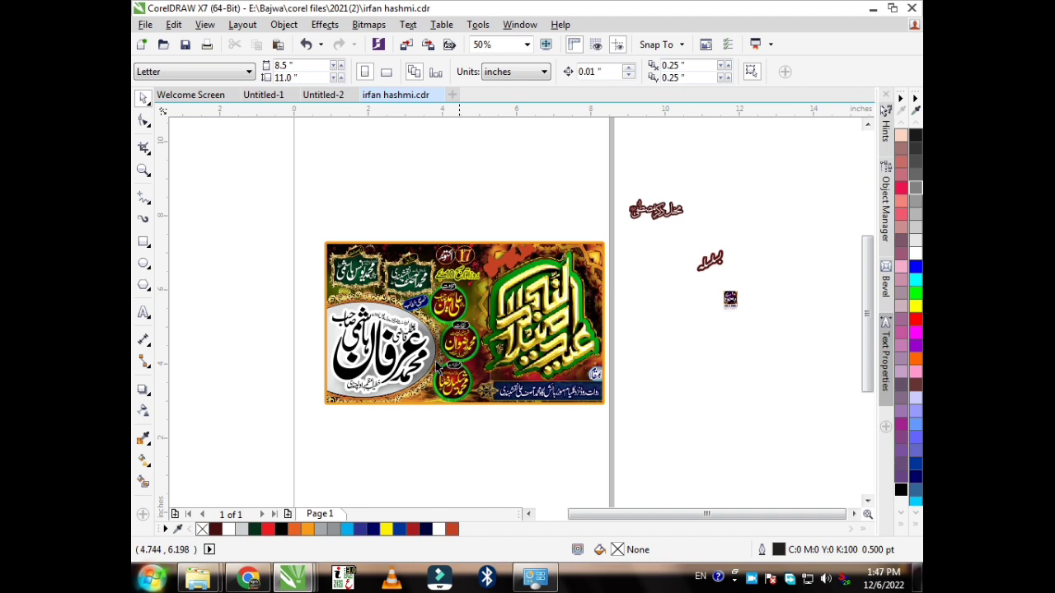
Step: Marquee-select the bottom blue text strip with its small logo and drag them right off the page
left_click(402, 361)
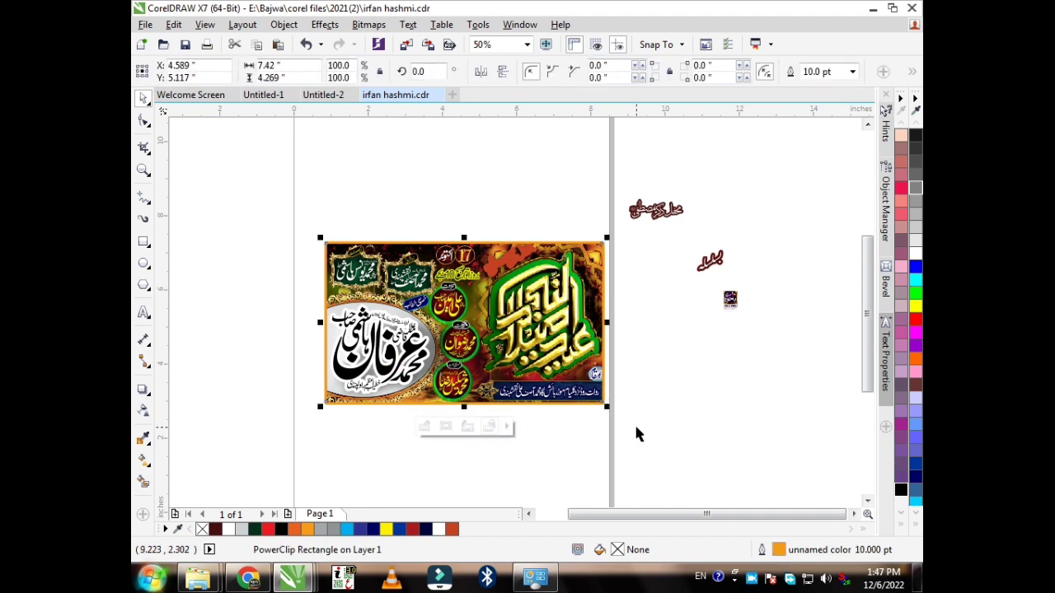
left_click(634, 430)
left_click(552, 333)
left_click_drag(642, 342, 483, 413)
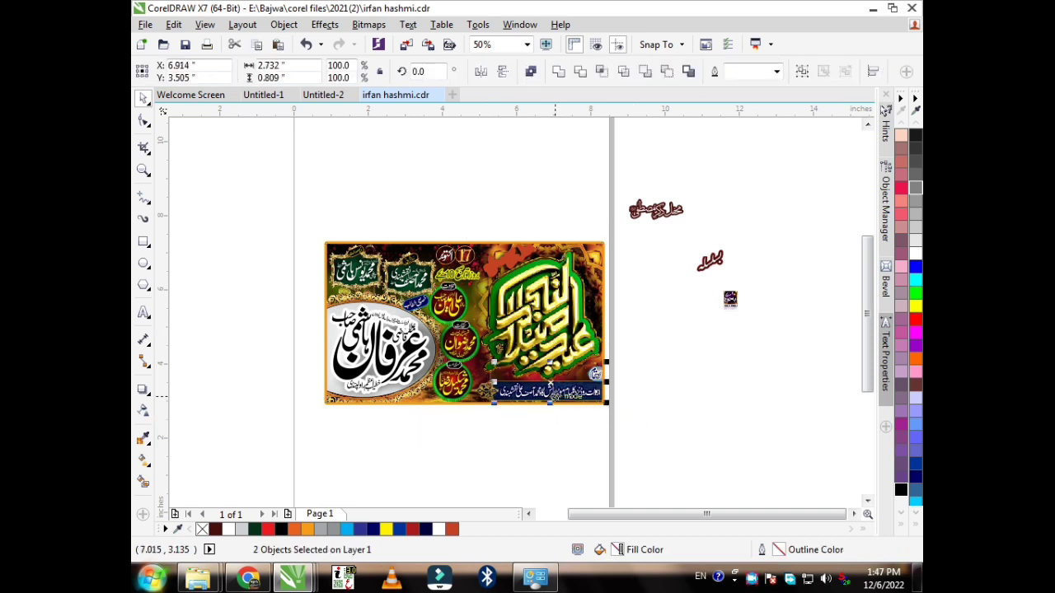
left_click_drag(554, 394, 718, 337)
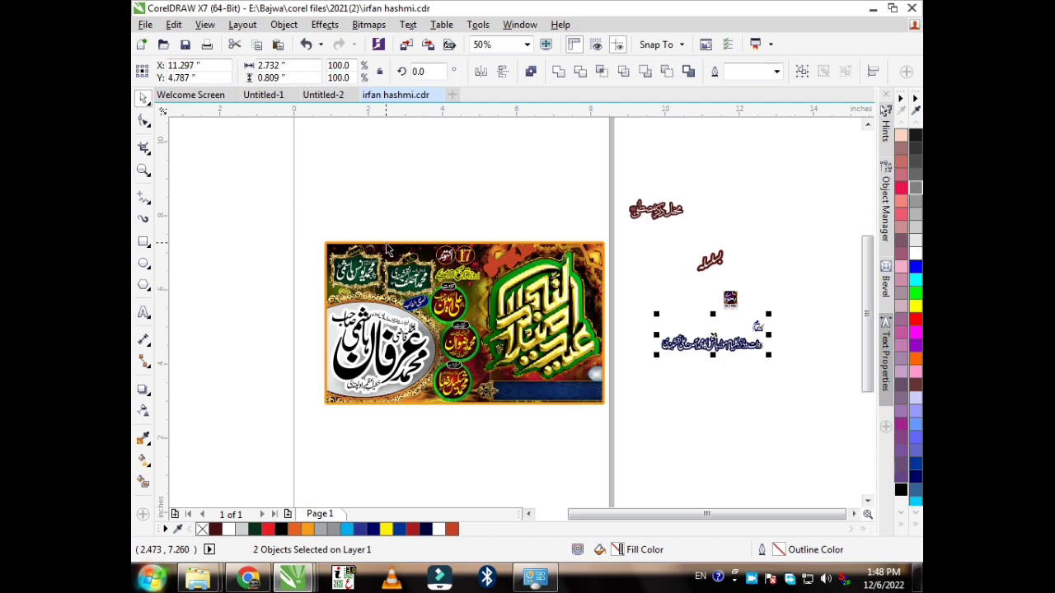
scroll(387, 249, "up", 2)
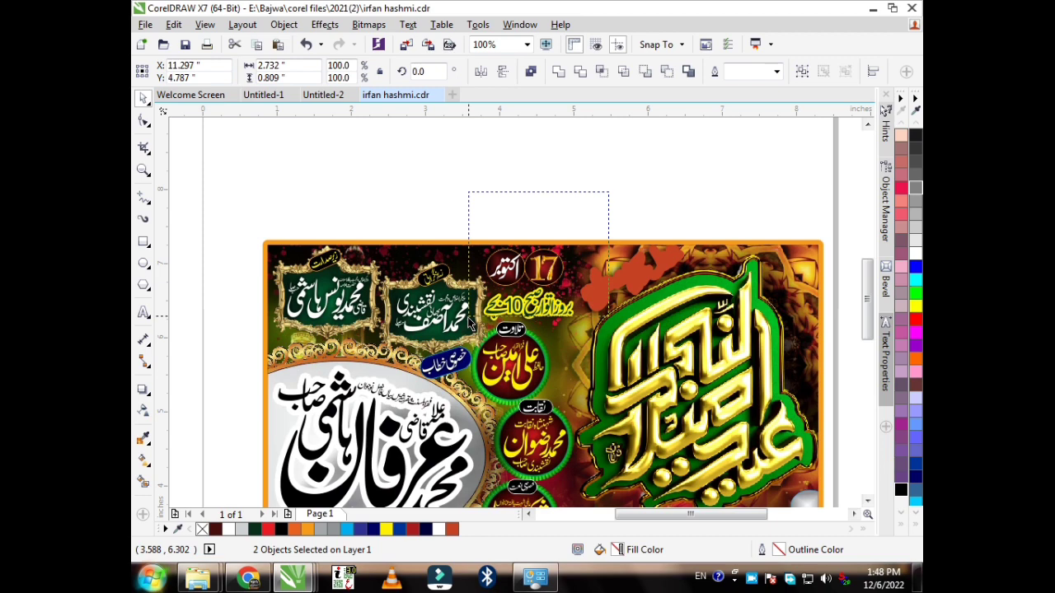
Step: Lift the date and the top-left framed name panel above the banner
left_click_drag(469, 326, 552, 182)
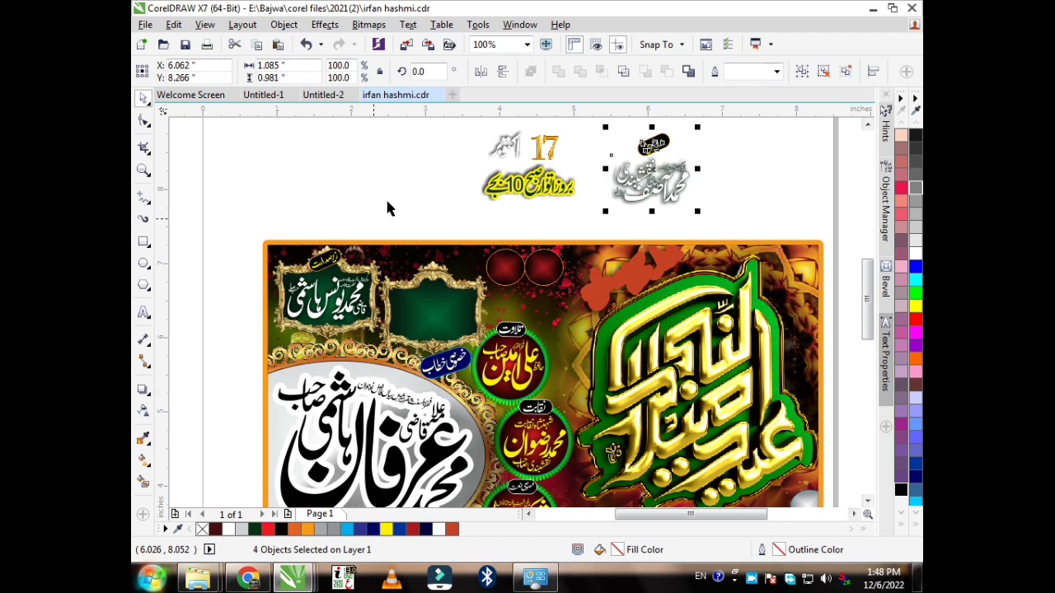
left_click_drag(391, 198, 270, 348)
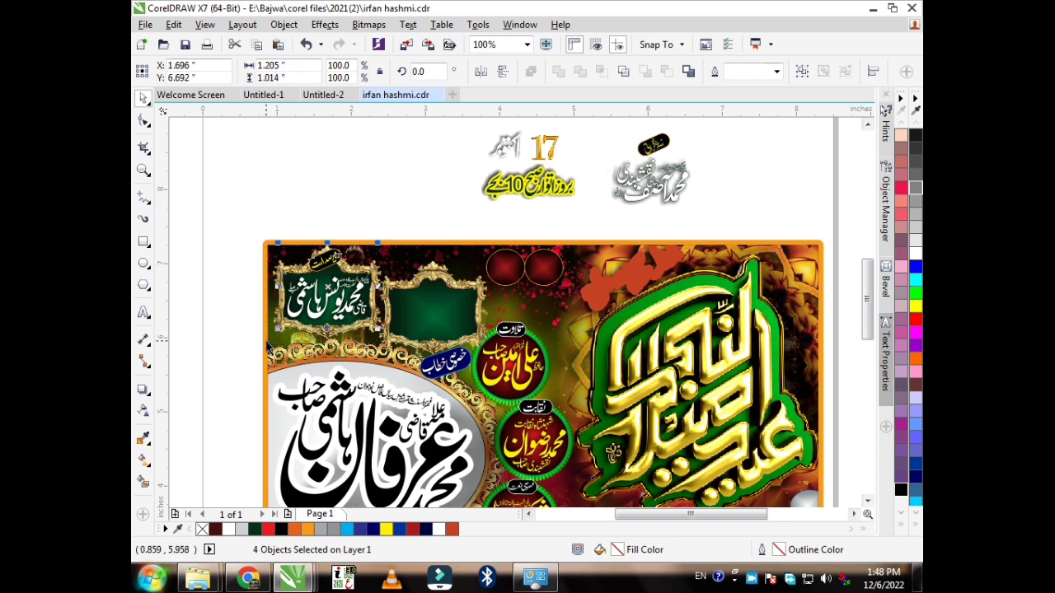
left_click_drag(333, 293, 250, 167)
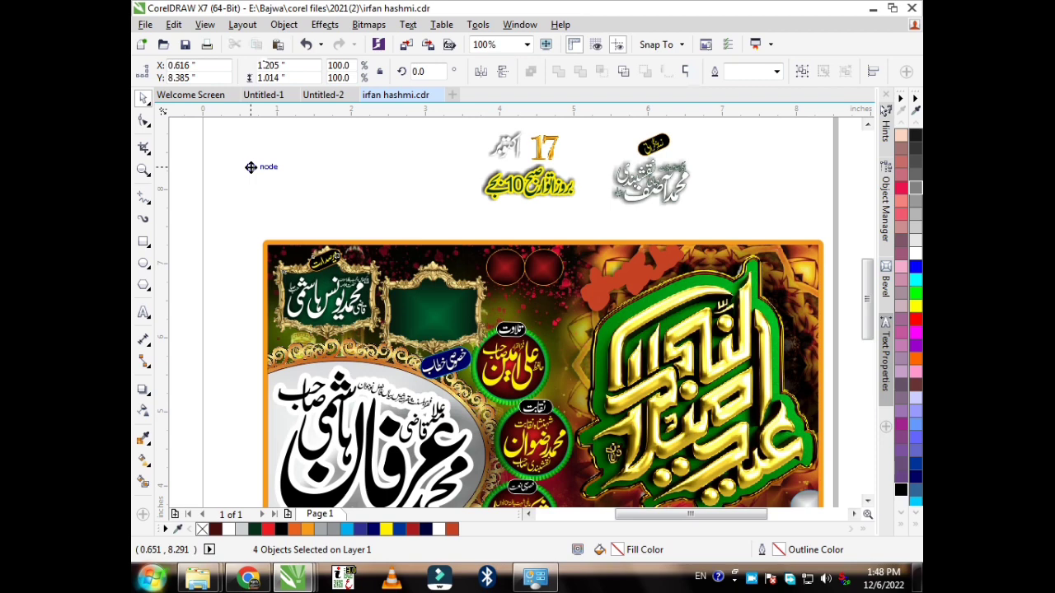
Step: Marquee-select the top circle's name text and move it above the banner
left_click_drag(250, 167, 251, 168)
left_click_drag(602, 220, 457, 412)
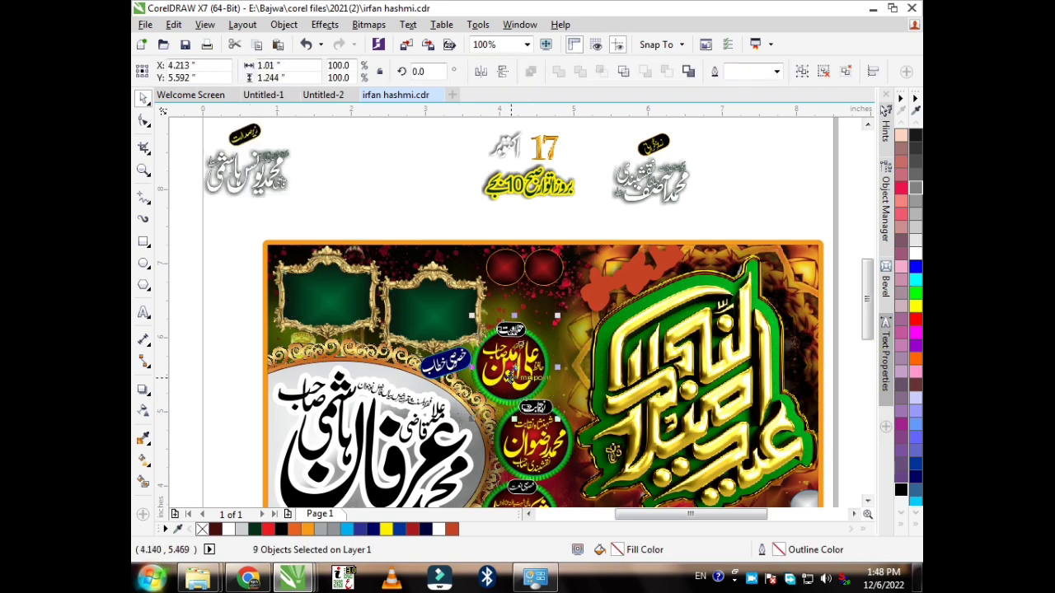
left_click_drag(510, 379, 377, 181)
left_click_drag(867, 298, 867, 326)
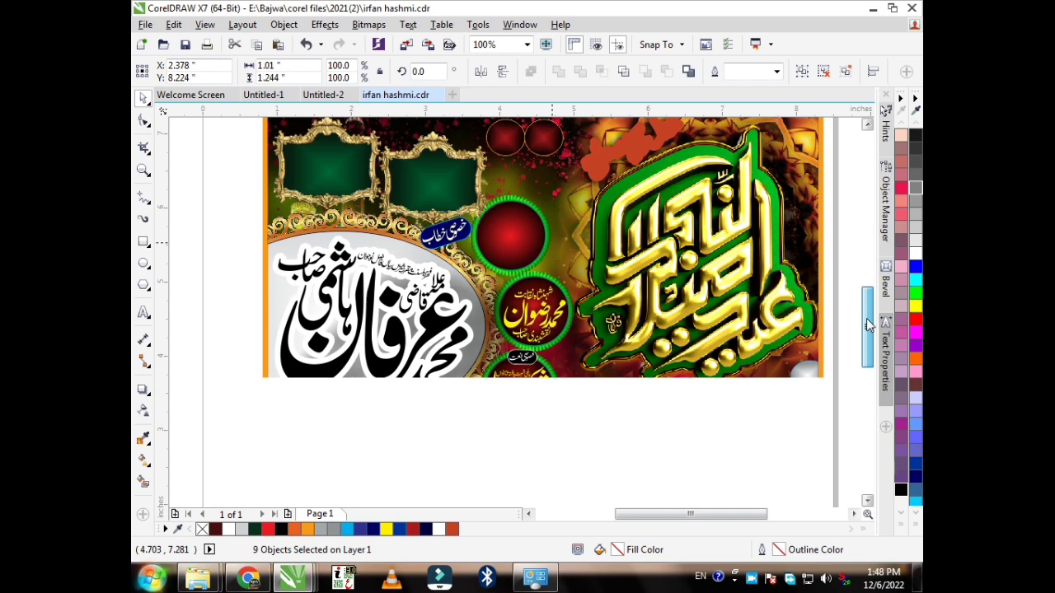
Step: Drag the middle circle's name group below the banner, then reselect the clipped banner
left_click(545, 317)
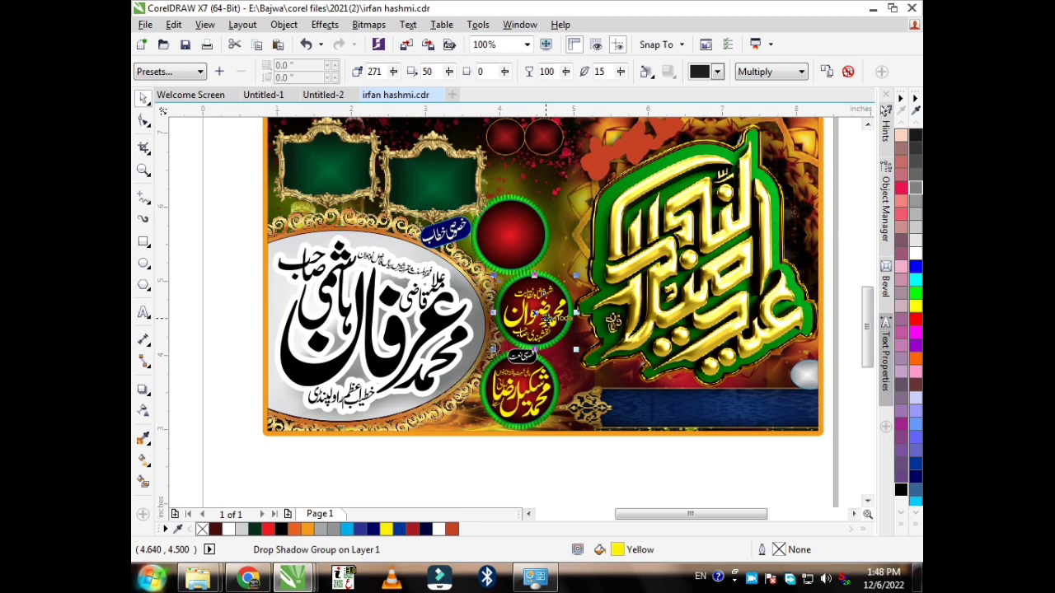
left_click_drag(548, 317, 268, 484)
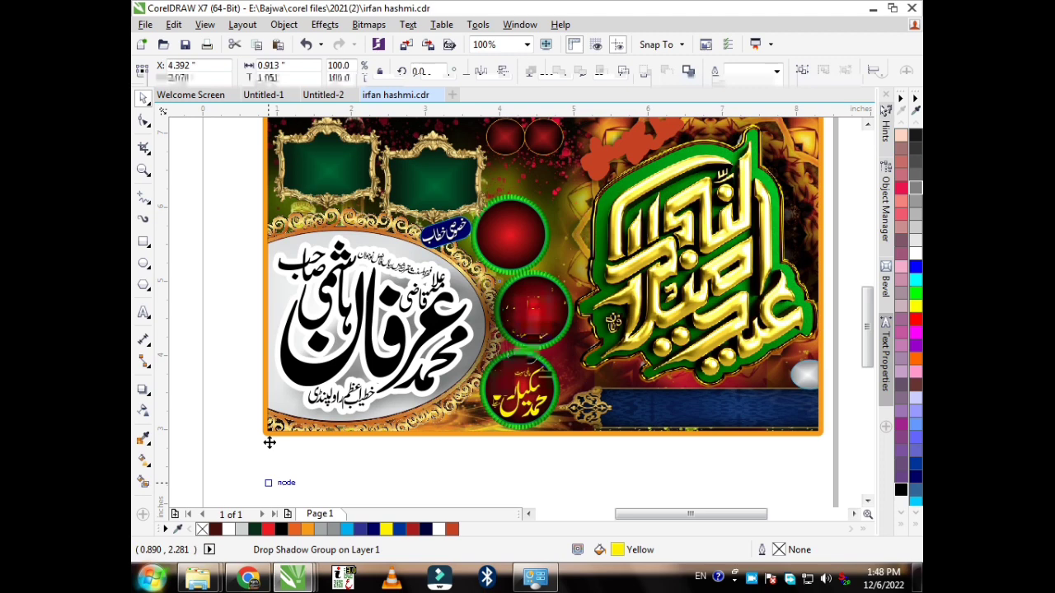
left_click(440, 396)
scroll(440, 396, "down", 2)
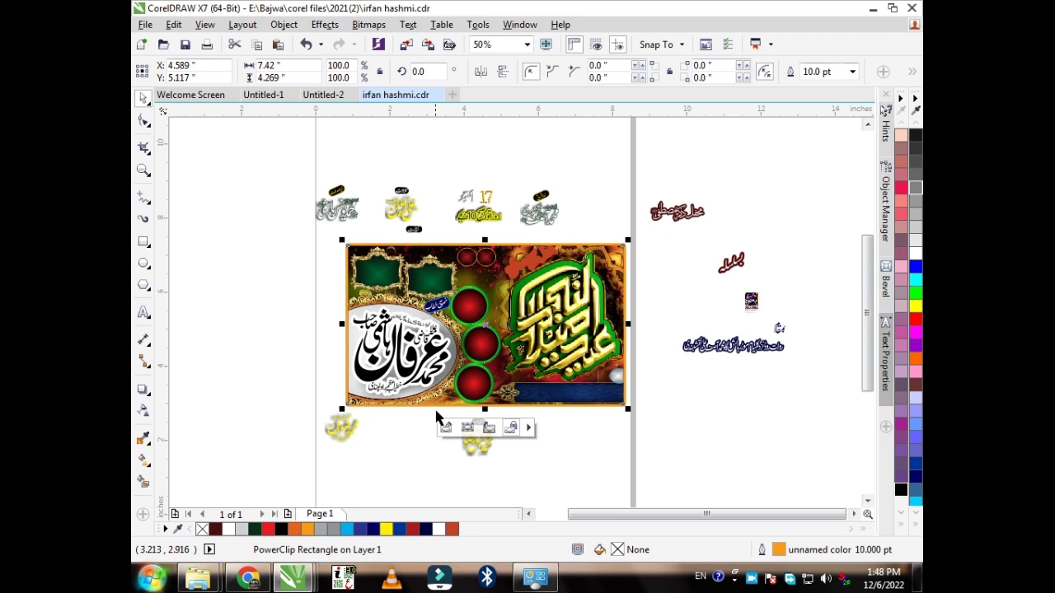
Step: Inside the PowerClip, move the Arabic name text and the grey ellipse out to the left
left_click(446, 426)
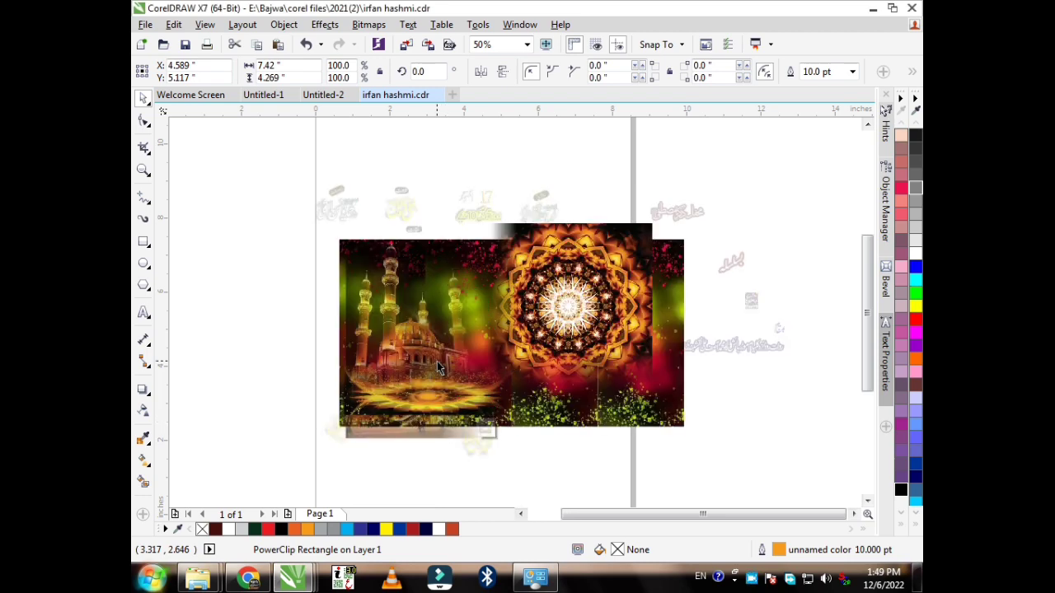
key("ctrl+v")
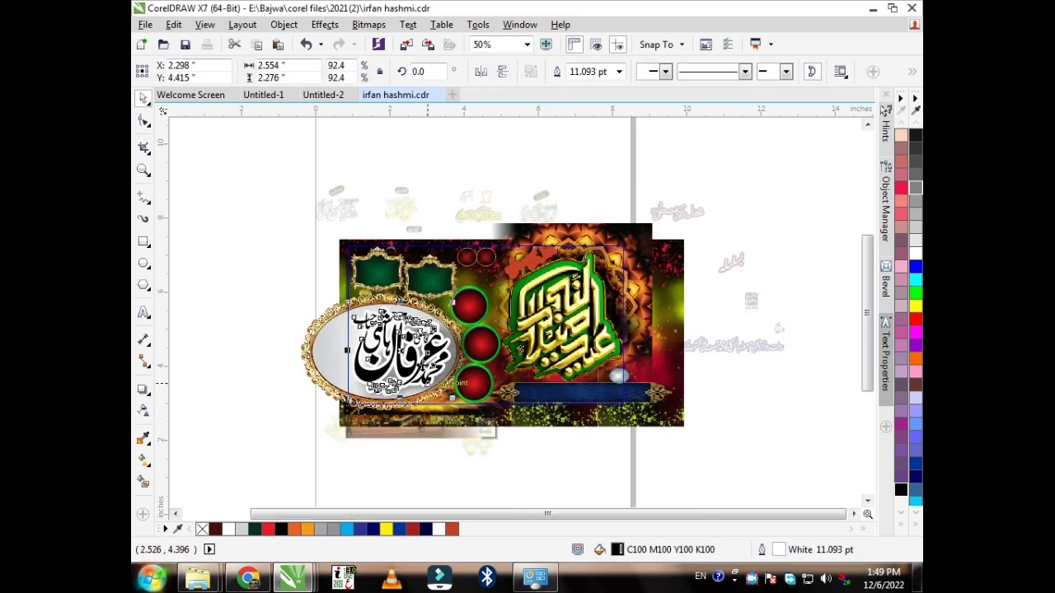
left_click_drag(423, 363, 274, 223)
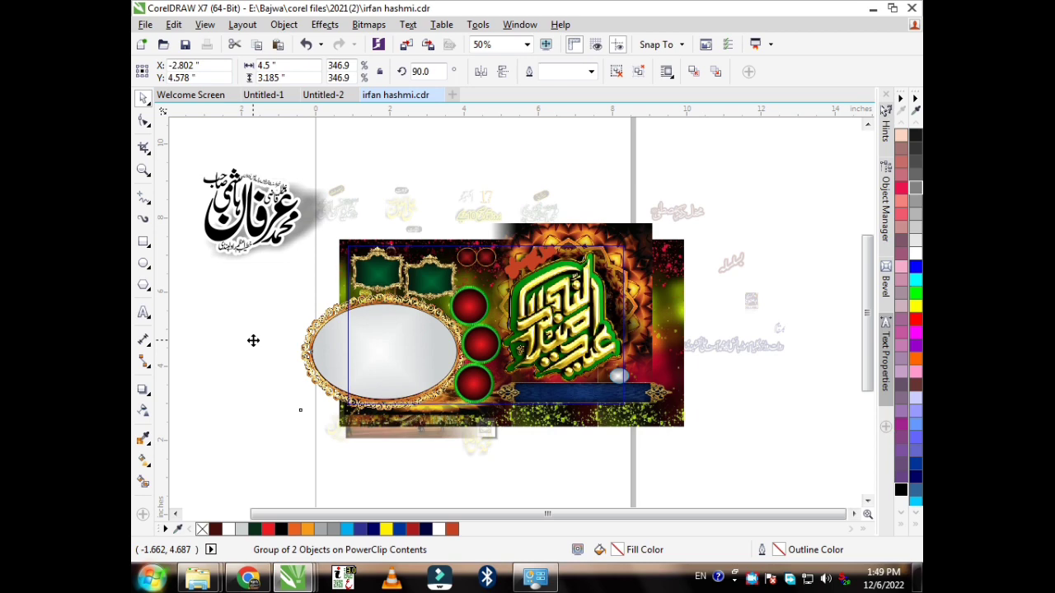
left_click_drag(412, 335, 234, 413)
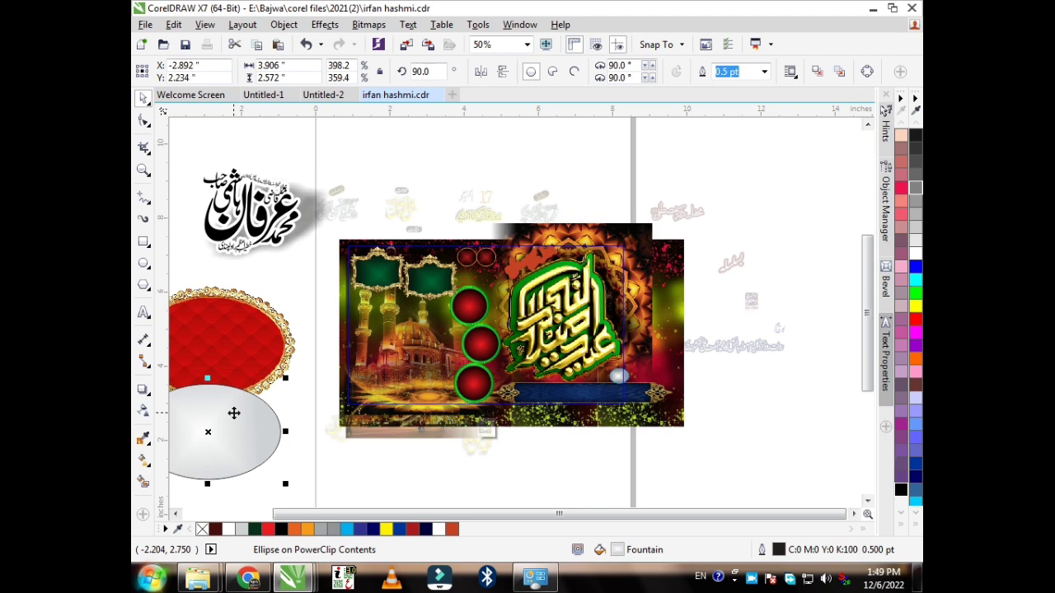
Step: Move the green framed panel from over the mosque to below the banner
left_click(375, 267)
left_click_drag(374, 267, 318, 467)
scroll(318, 467, "up", 2)
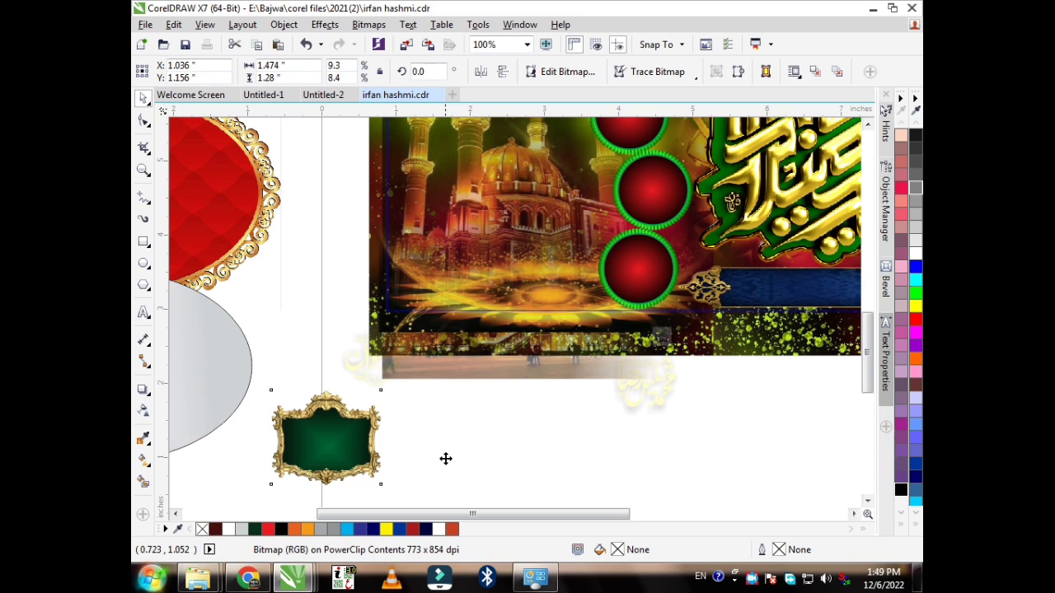
Step: Place the second green framed panel below the banner beside the first
left_click_drag(445, 458, 404, 449)
scroll(494, 453, "down", 2)
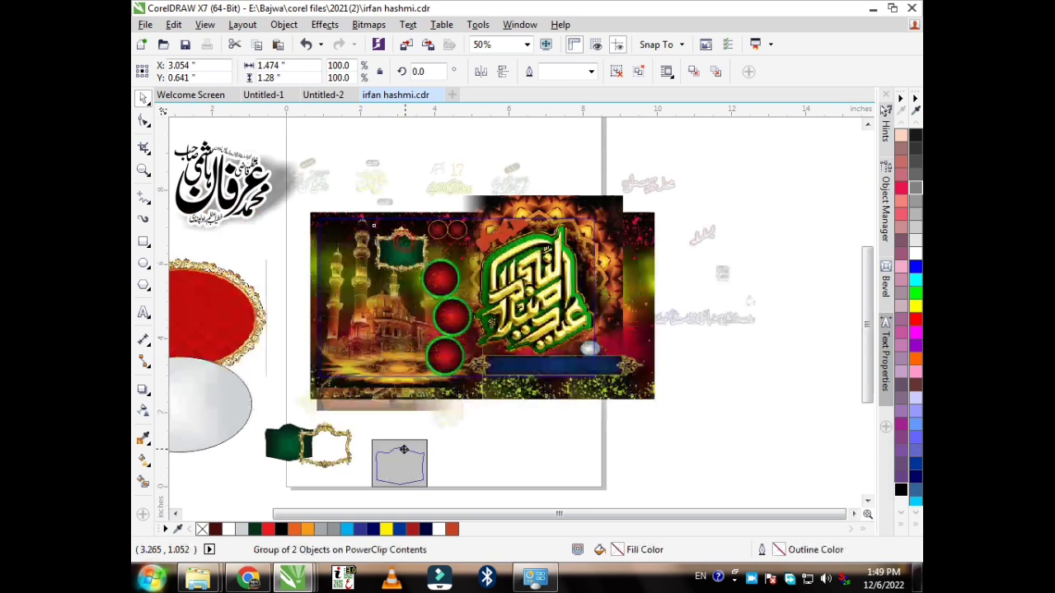
left_click_drag(404, 449, 386, 447)
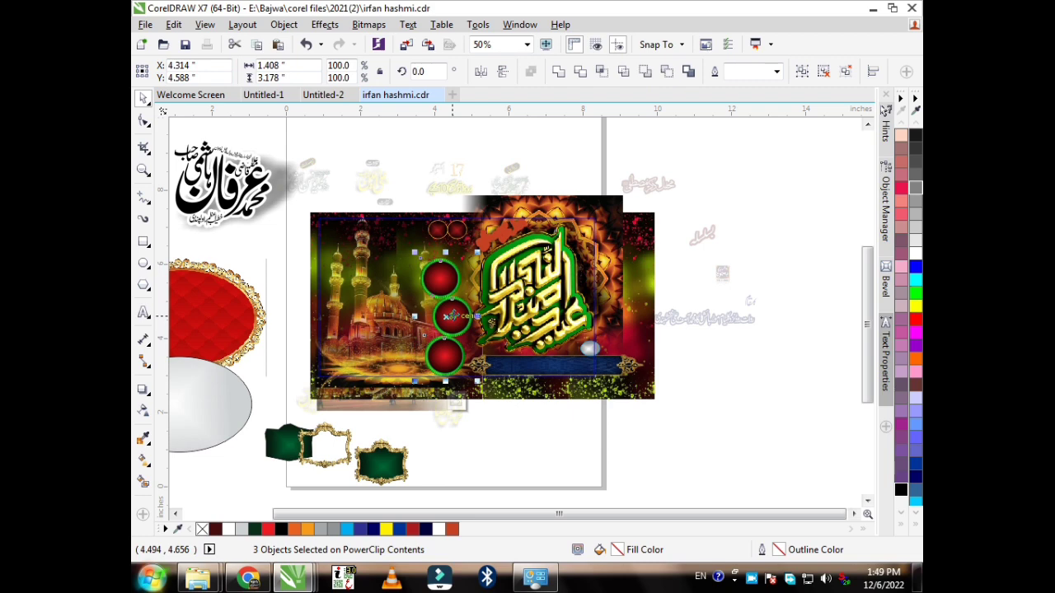
Step: Drag the three red circles to the right and zoom in on them
left_click_drag(451, 316, 732, 407)
key("z")
scroll(733, 407, "up", 5)
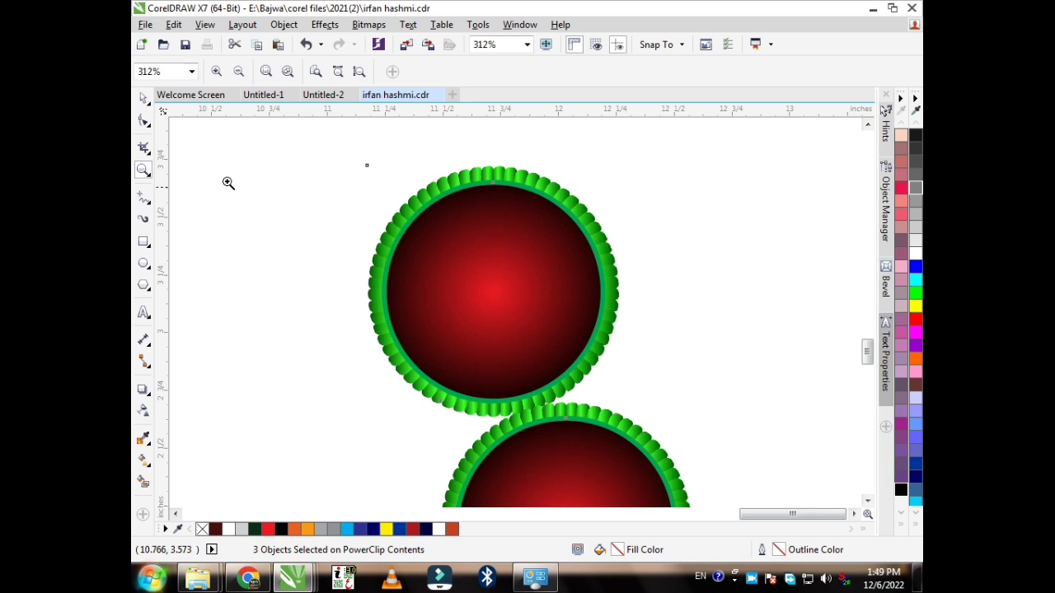
Step: Drag the inner red disc out of the top circle to the right, then zoom out to the whole page
left_click(143, 99)
left_click(511, 265)
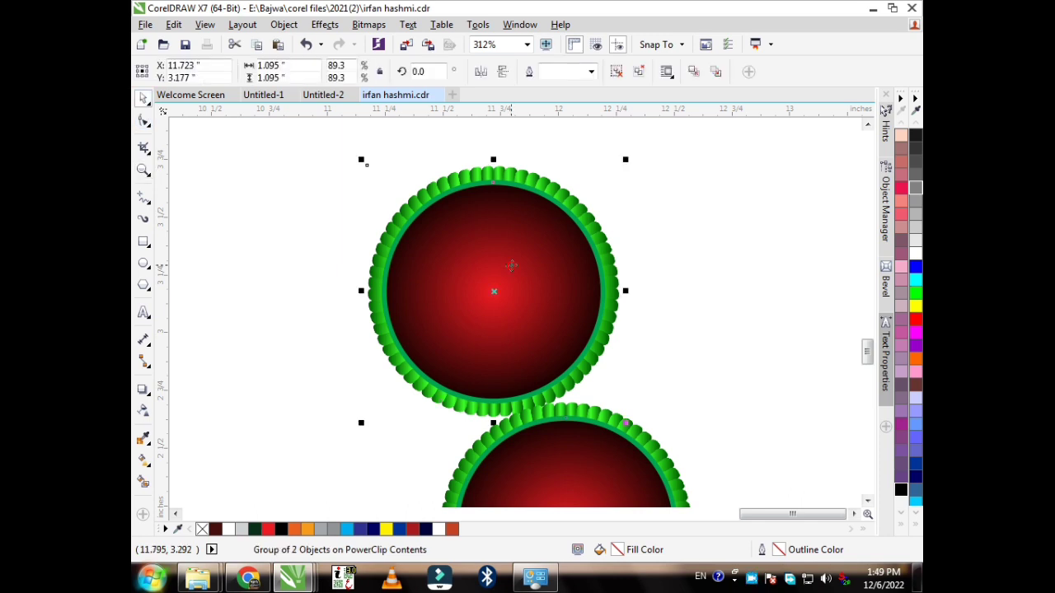
left_click_drag(489, 289, 737, 252)
key("F4")
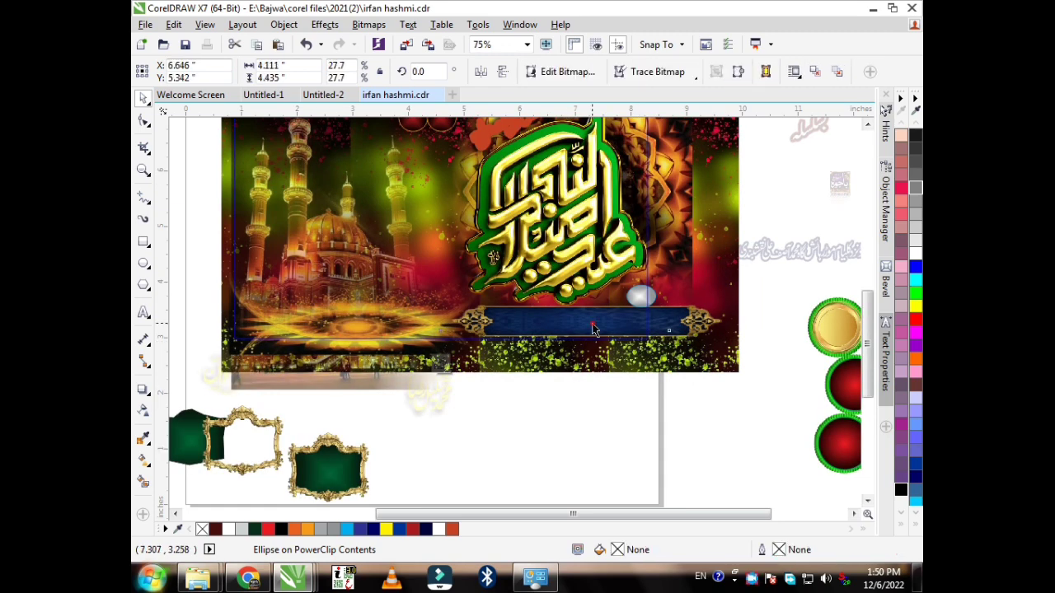
Step: Move the green calligraphy beside the circles and the blue ornamental banner below the image, then finish PowerClip editing
left_click_drag(607, 317, 598, 454)
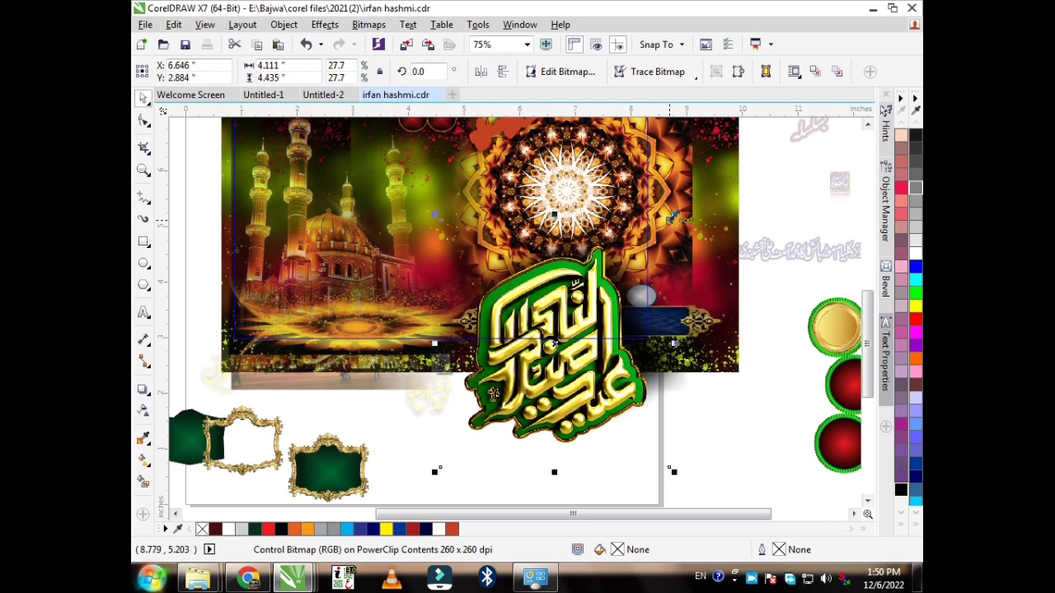
left_click_drag(672, 219, 581, 319)
left_click_drag(495, 397, 714, 442)
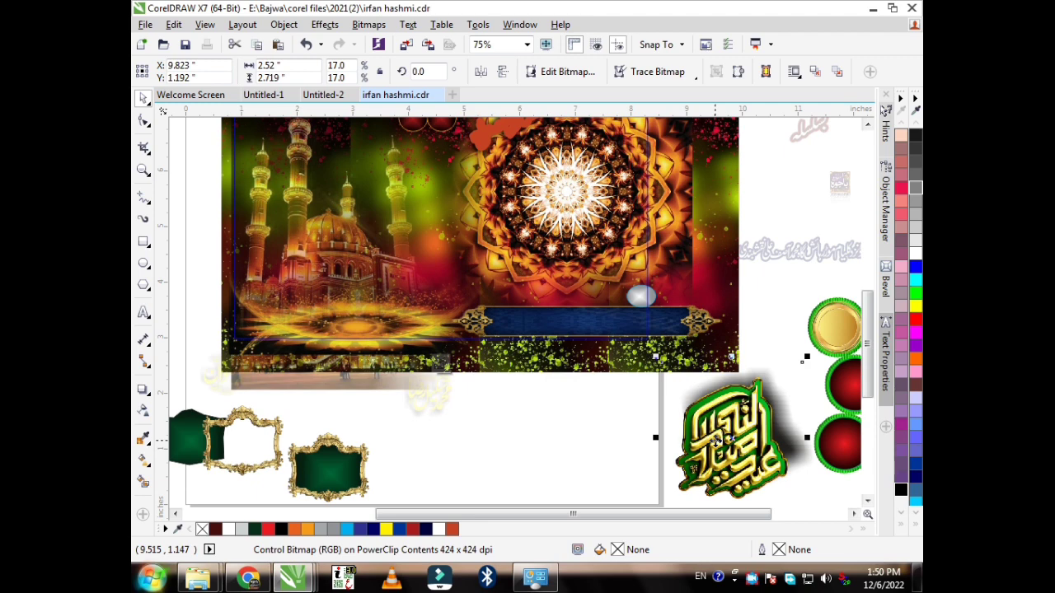
left_click_drag(576, 326, 614, 402)
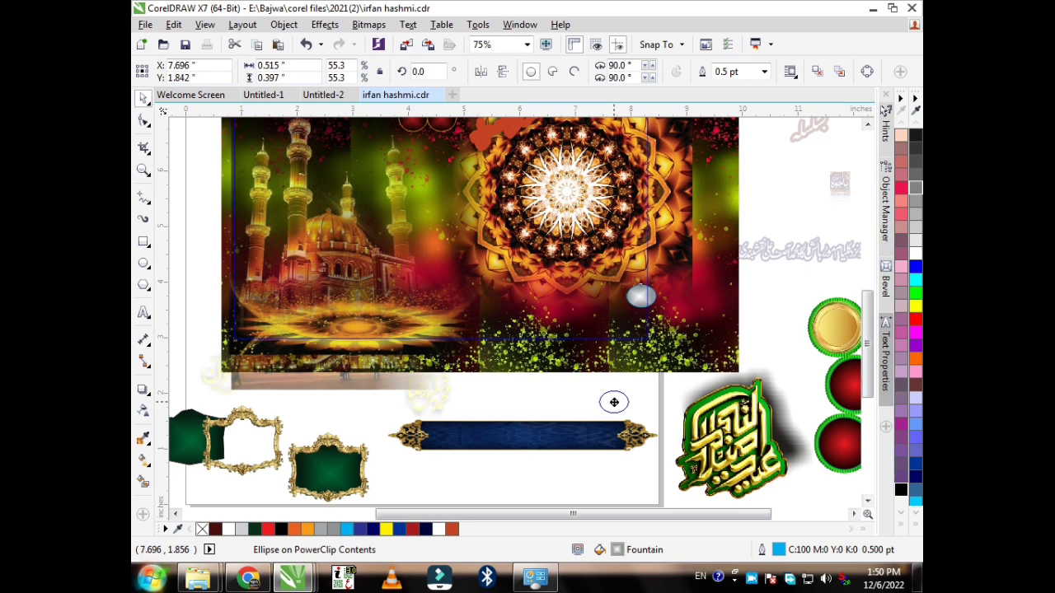
left_click(614, 324)
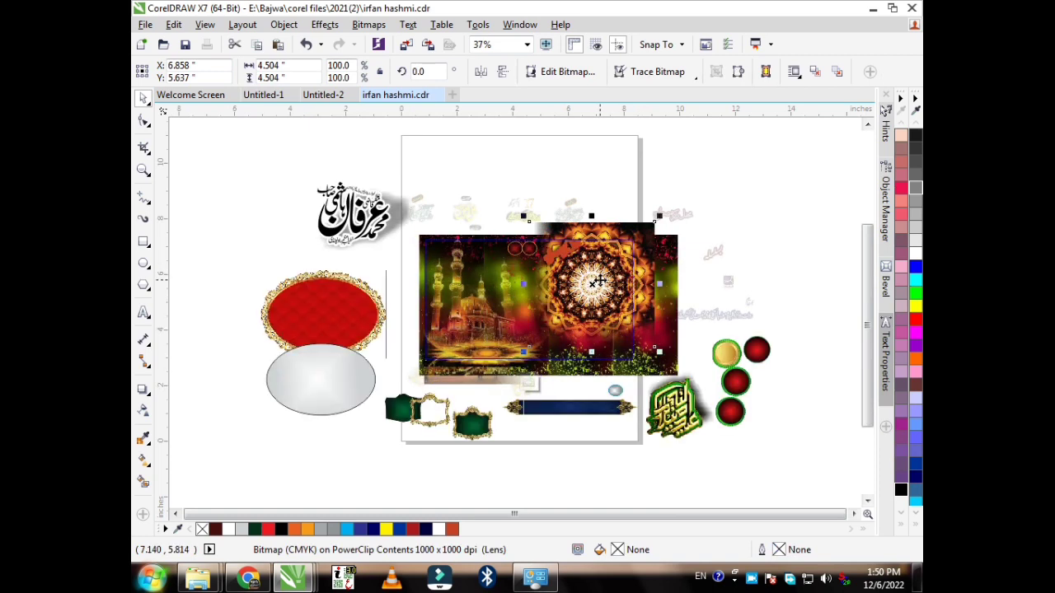
Step: Move the mandala off the page to the right; try moving the grey lens bitmap, then undo
left_click_drag(593, 282, 775, 230)
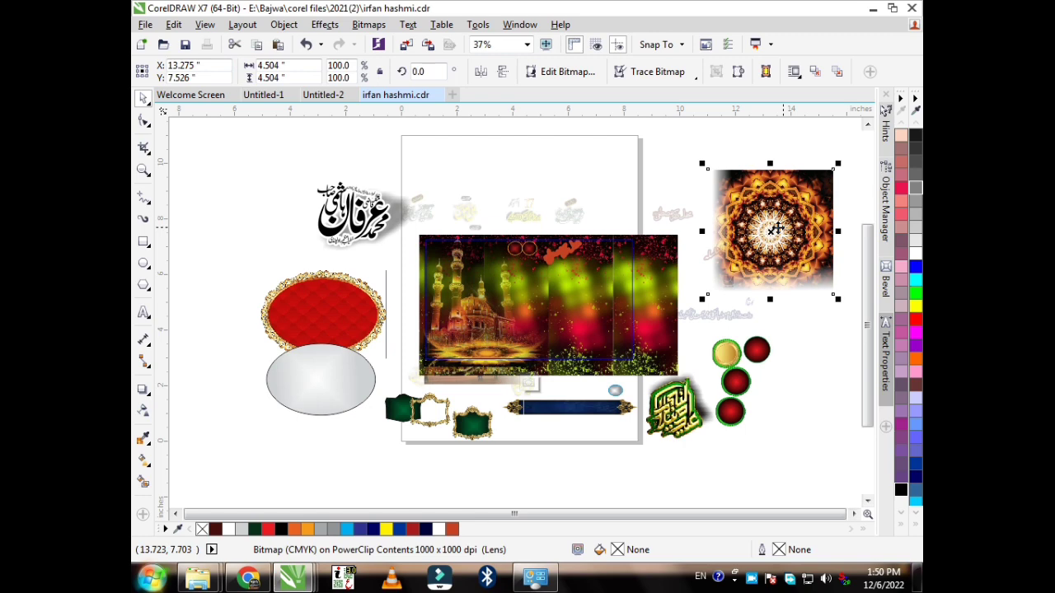
left_click_drag(610, 174, 630, 184)
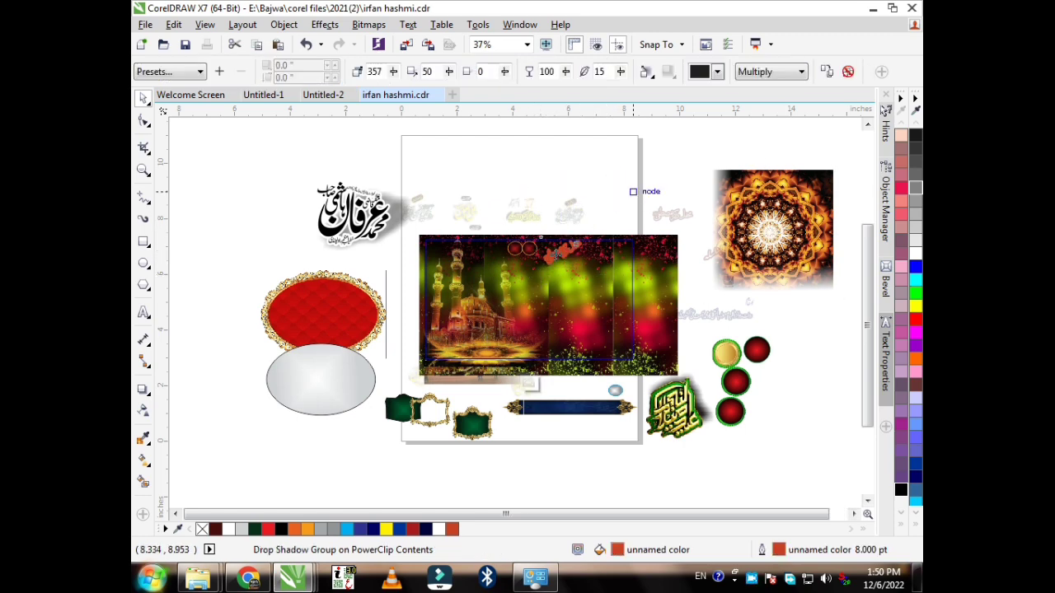
left_click(243, 297)
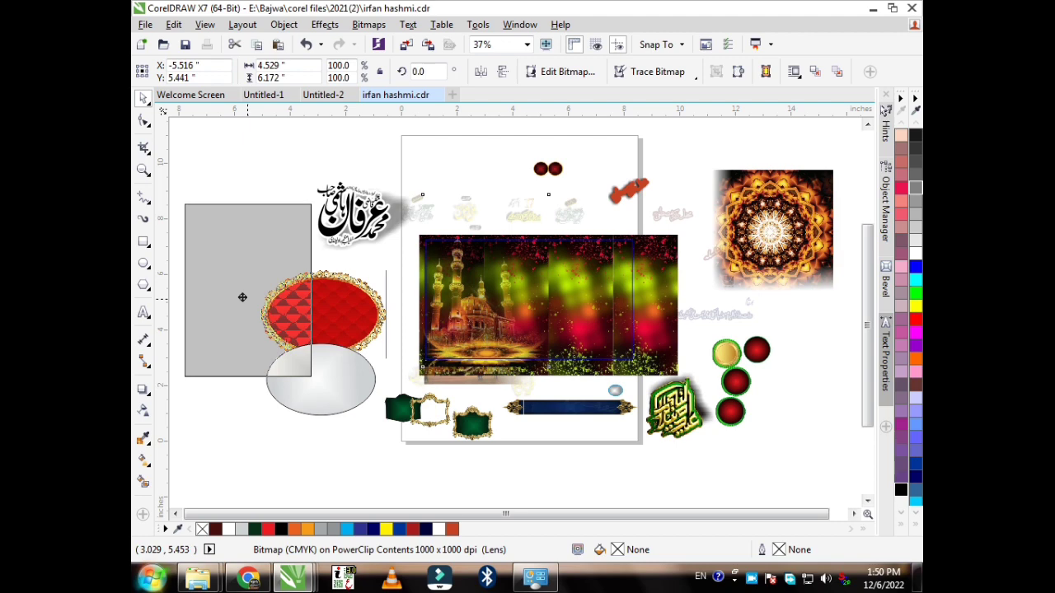
left_click_drag(242, 296, 473, 318)
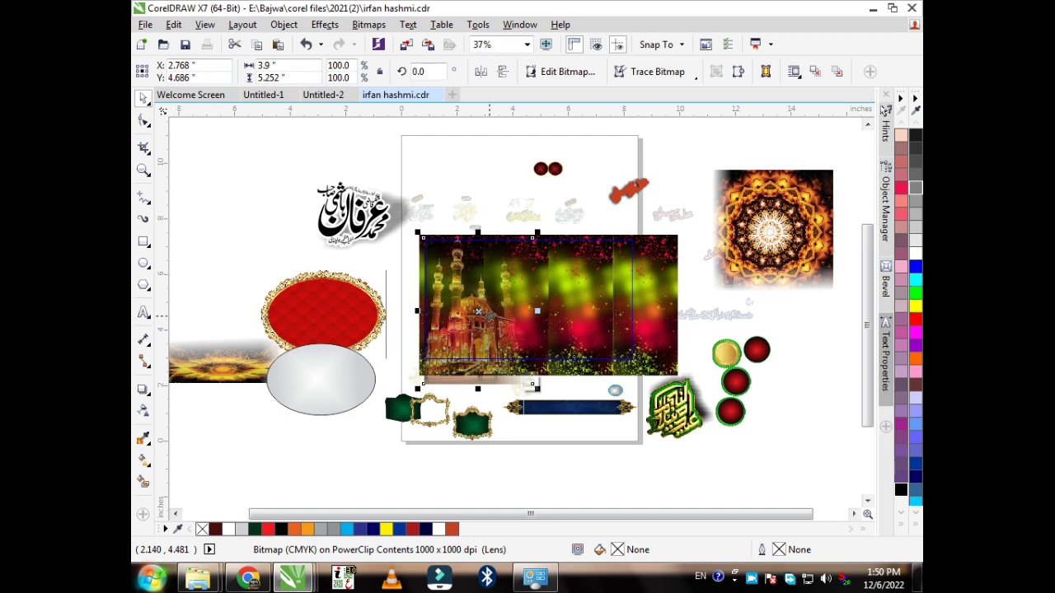
key("ctrl+z")
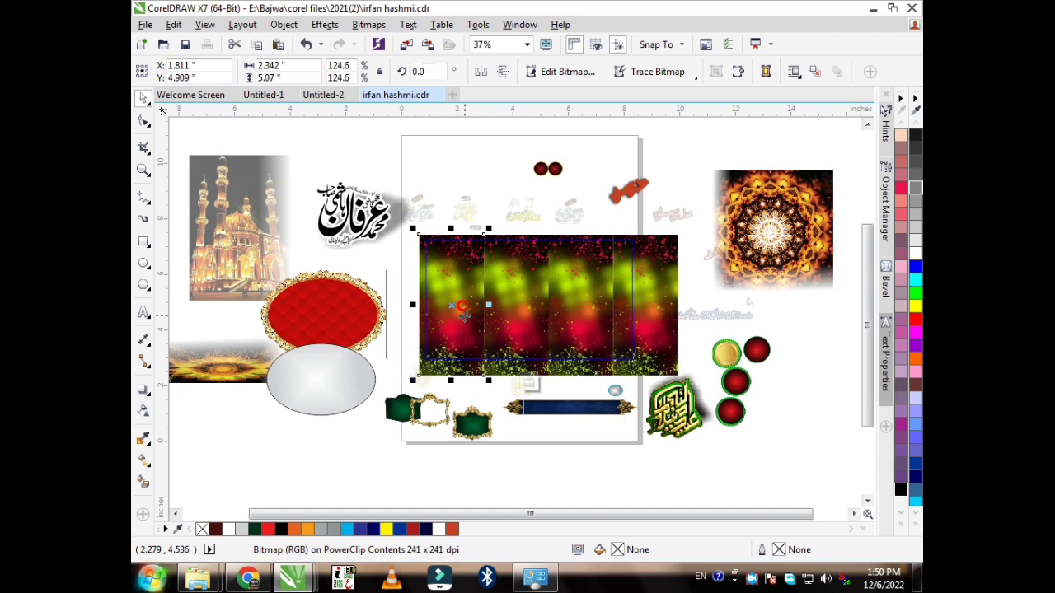
Step: Spread the background strips apart, raising two to the top of the page side by side
left_click_drag(464, 313, 390, 303)
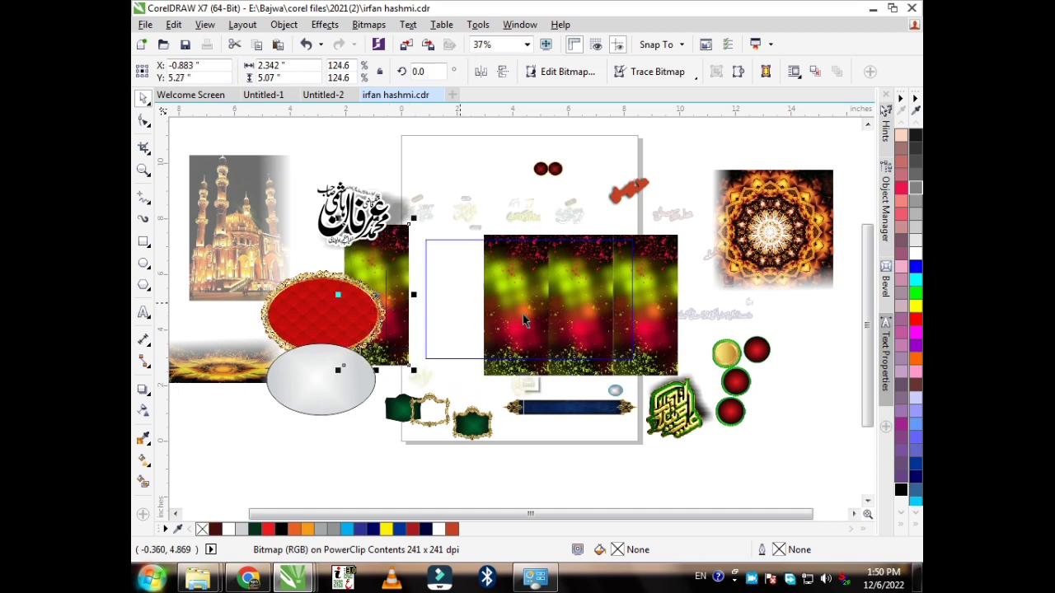
left_click_drag(524, 321, 483, 235)
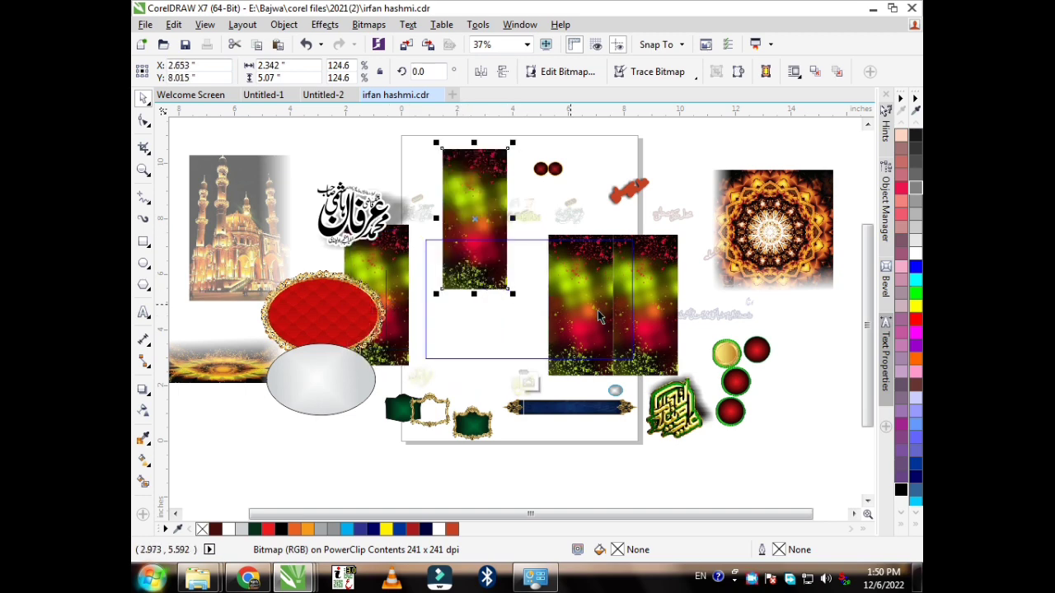
left_click_drag(599, 313, 570, 224)
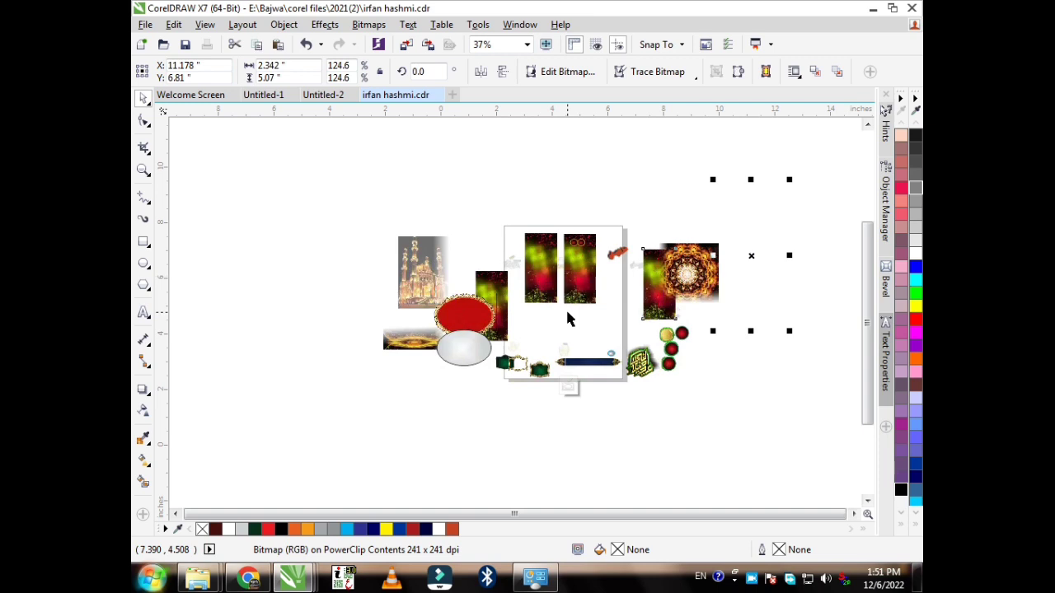
scroll(566, 318, "up", 2)
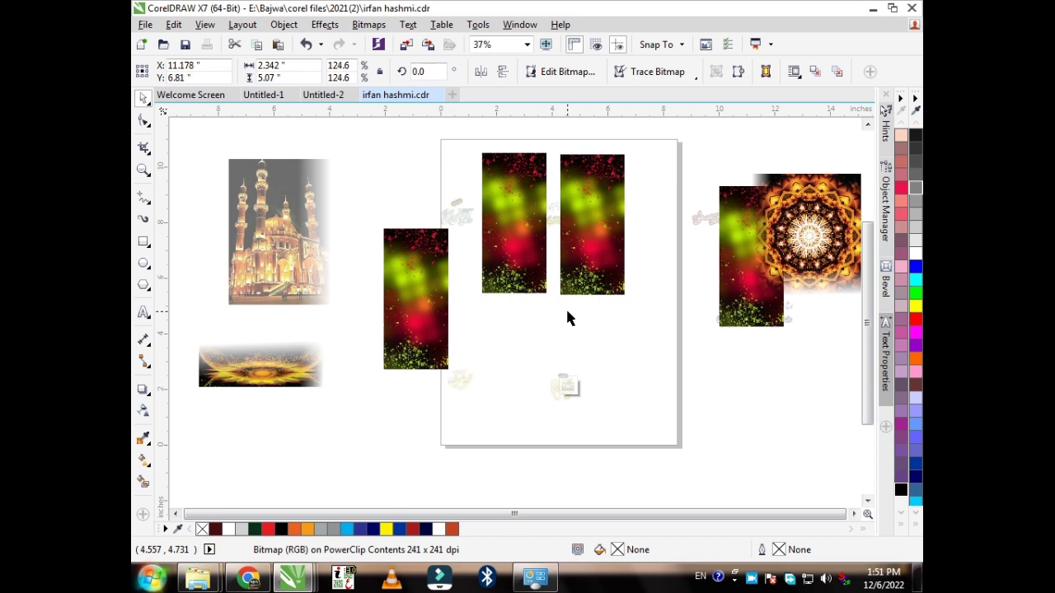
left_click(143, 314)
left_click(464, 312)
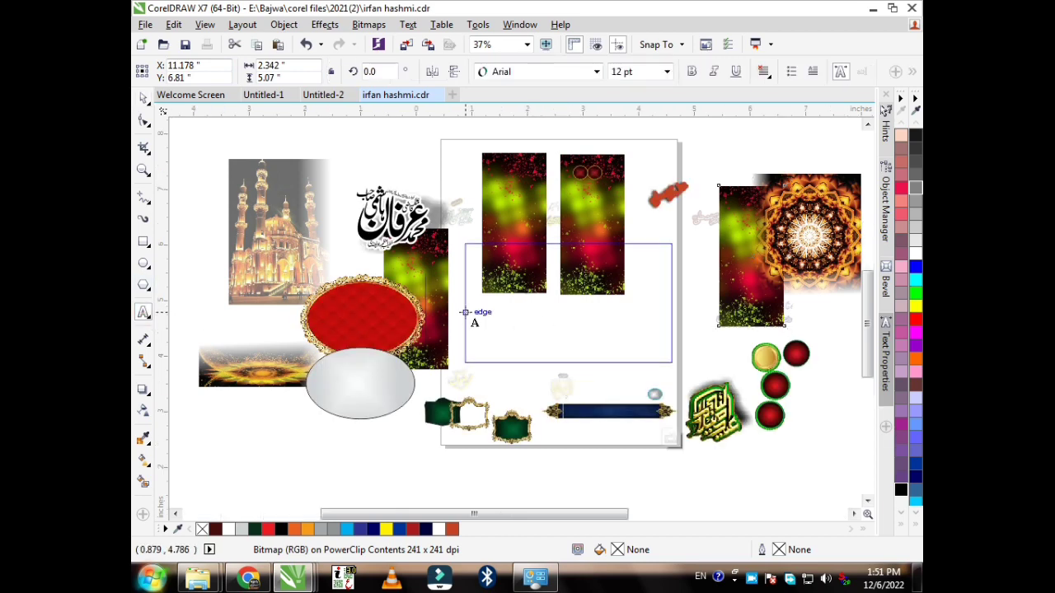
scroll(528, 338, "up", 2)
left_click(527, 334)
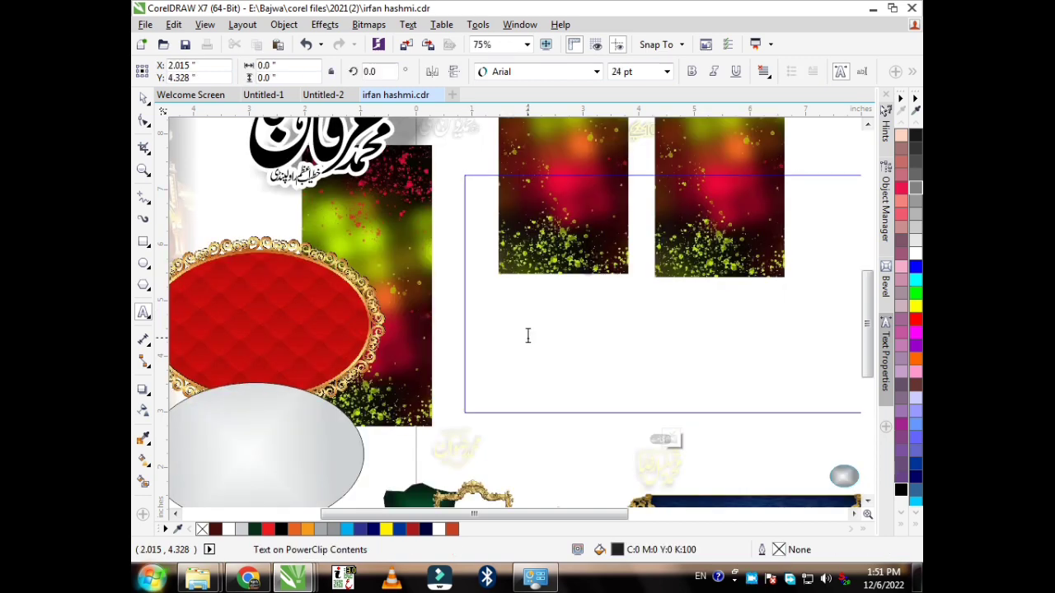
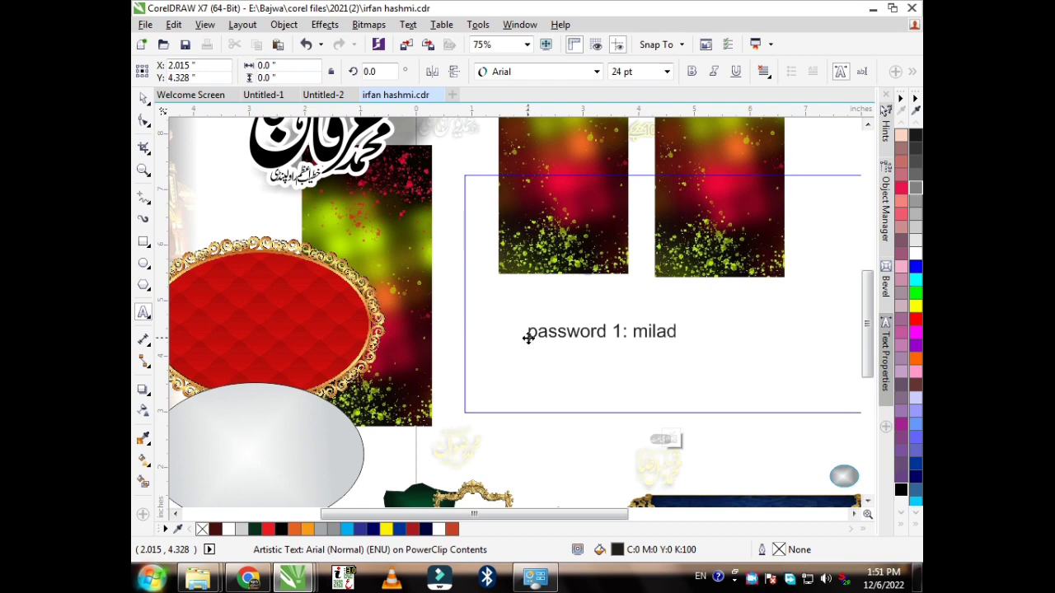
Step: Finish editing and delete the password 1 note
key("ctrl+space")
scroll(527, 336, "down", 2)
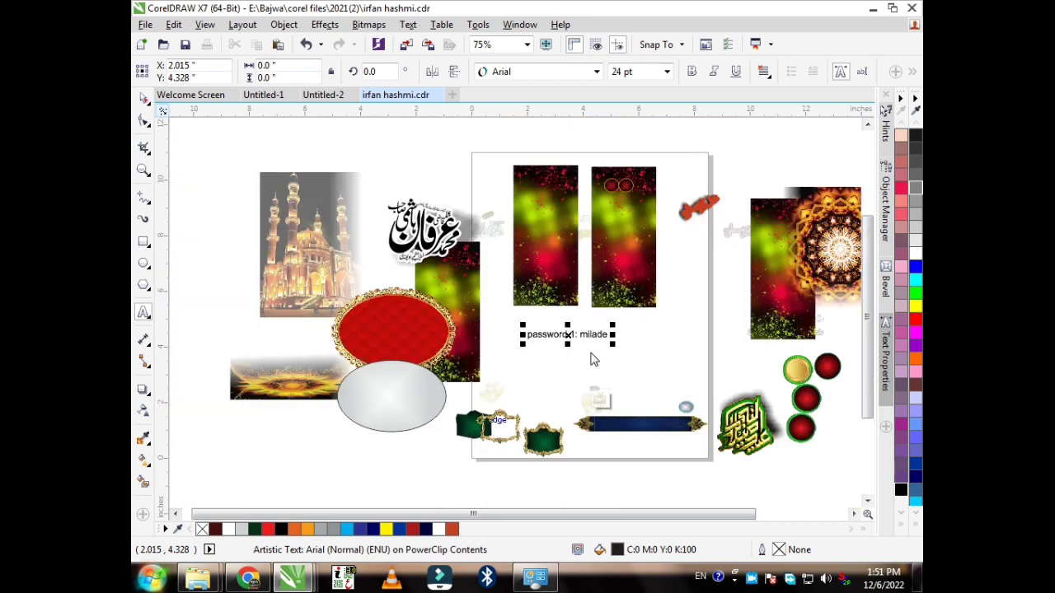
key("Delete")
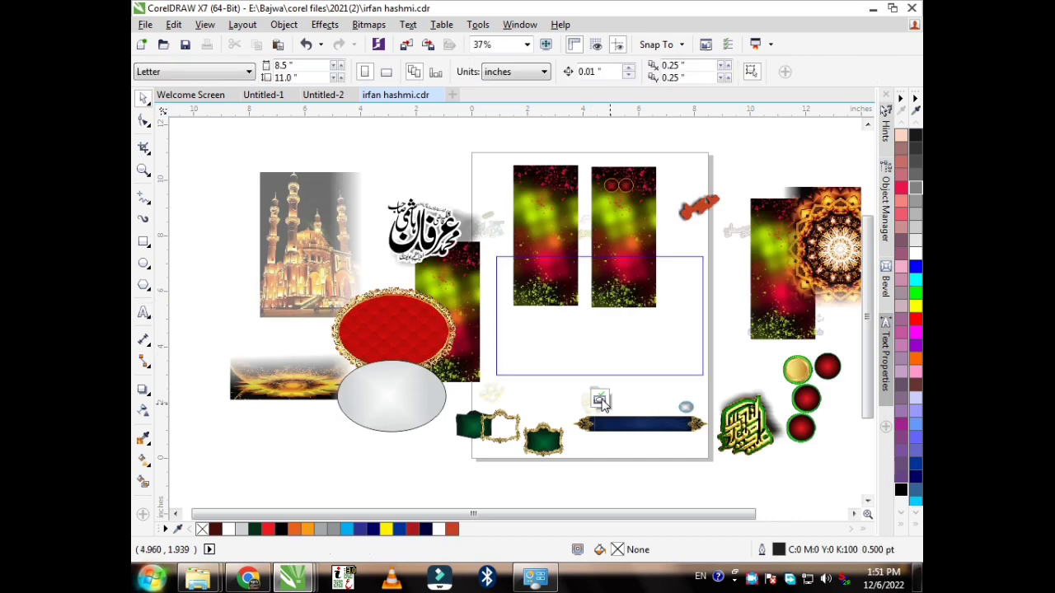
Step: Step through history past the password note and regroup the red circles inside the mosque picture
key("ctrl+z")
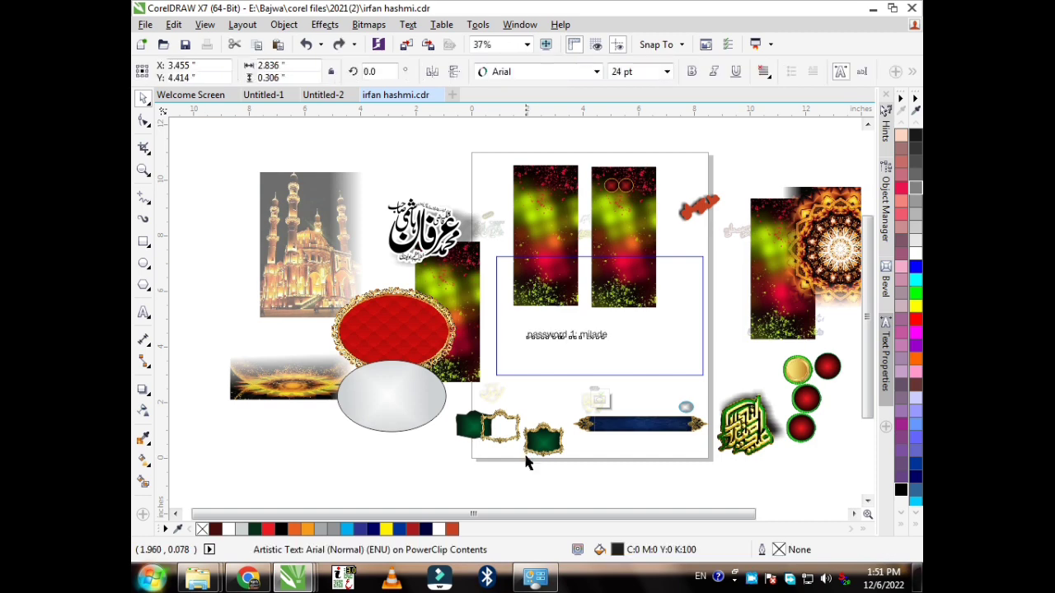
key("ctrl+z")
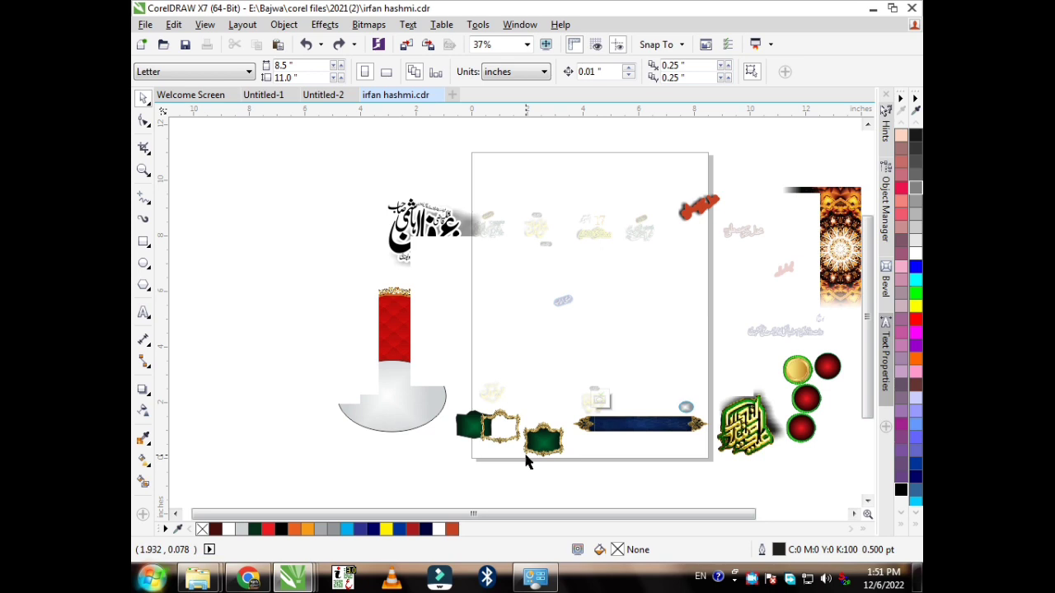
key("ctrl+z")
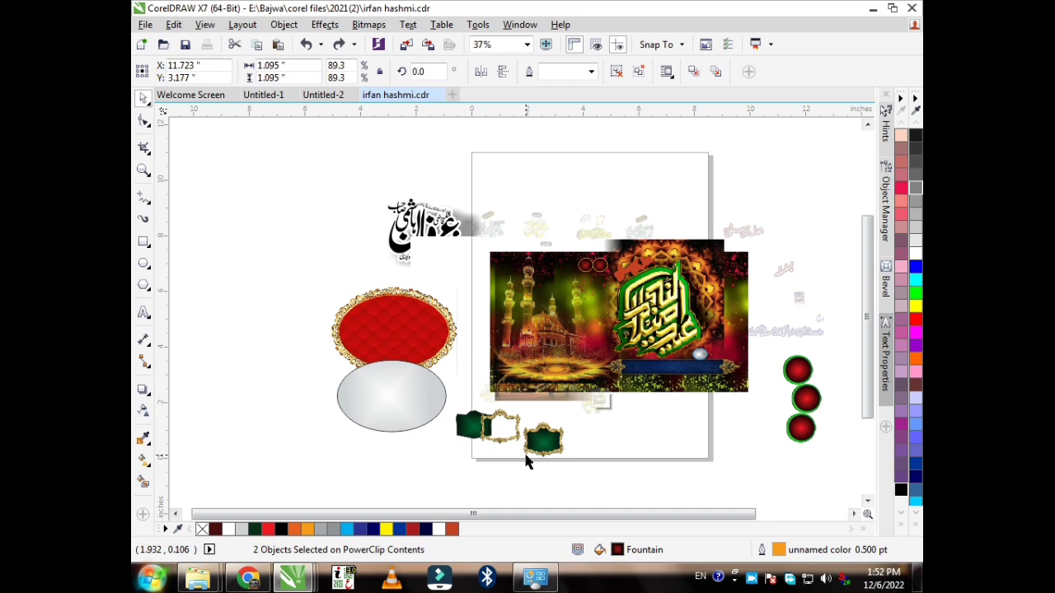
key("ctrl+g")
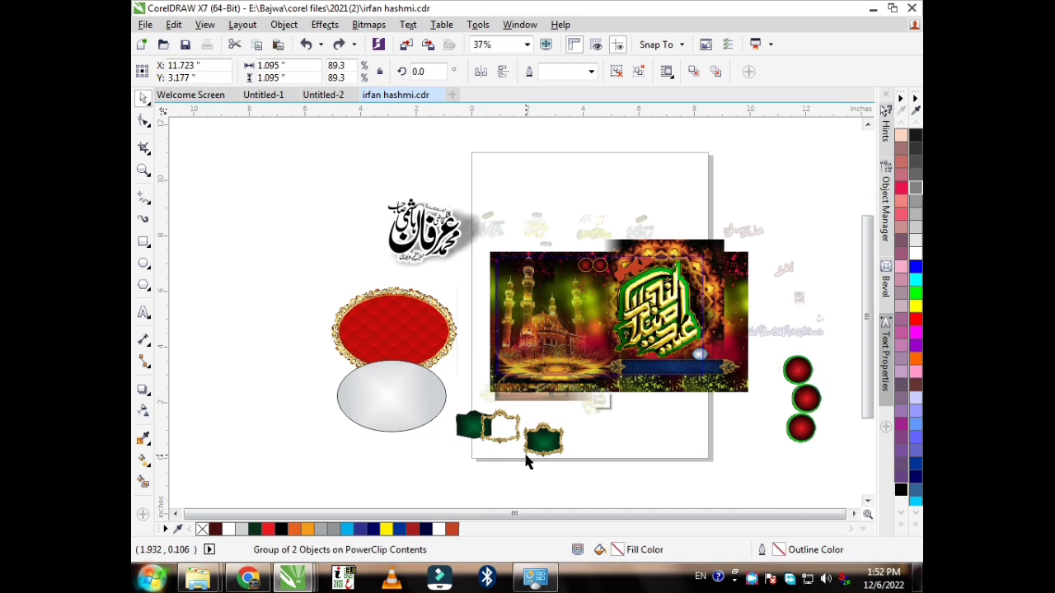
key("ctrl+z")
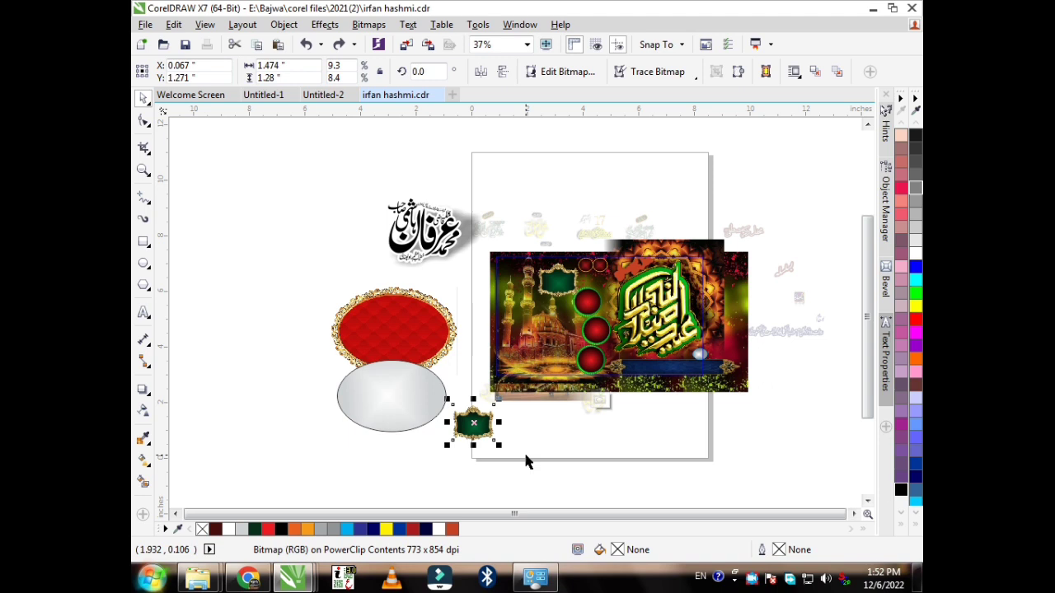
Step: Restore the green frame at the picture's upper left and regroup the grey ellipse in its gold frame
key("ctrl+z")
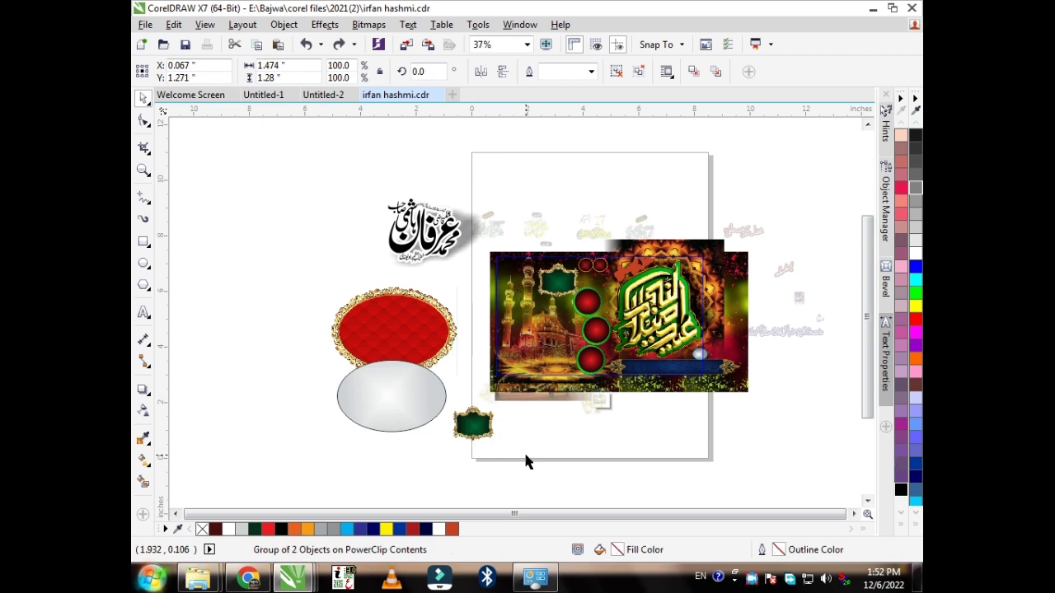
key("ctrl+z")
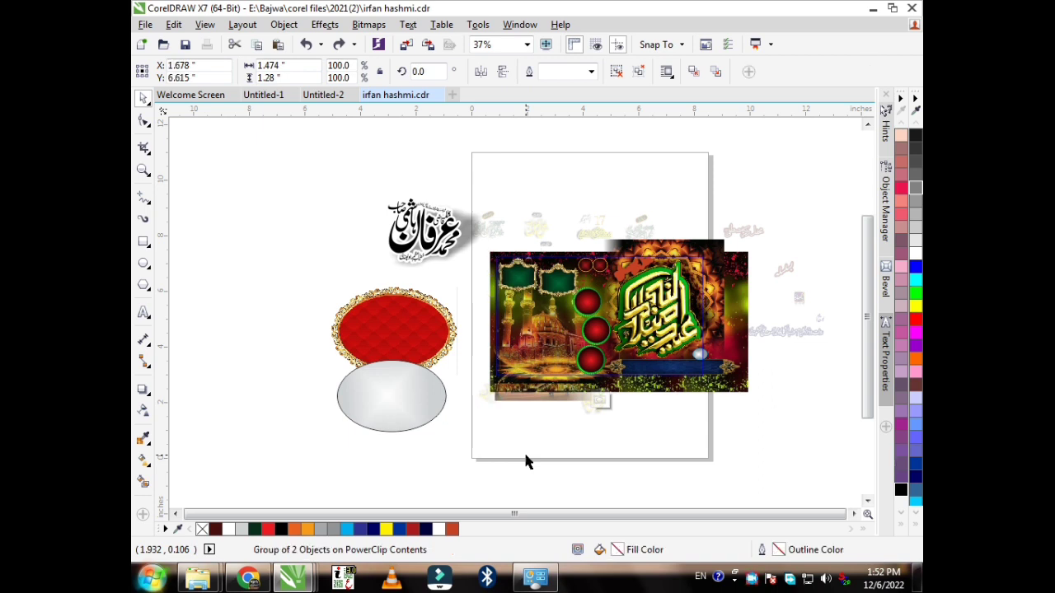
key("ctrl+z")
key("ctrl+z")
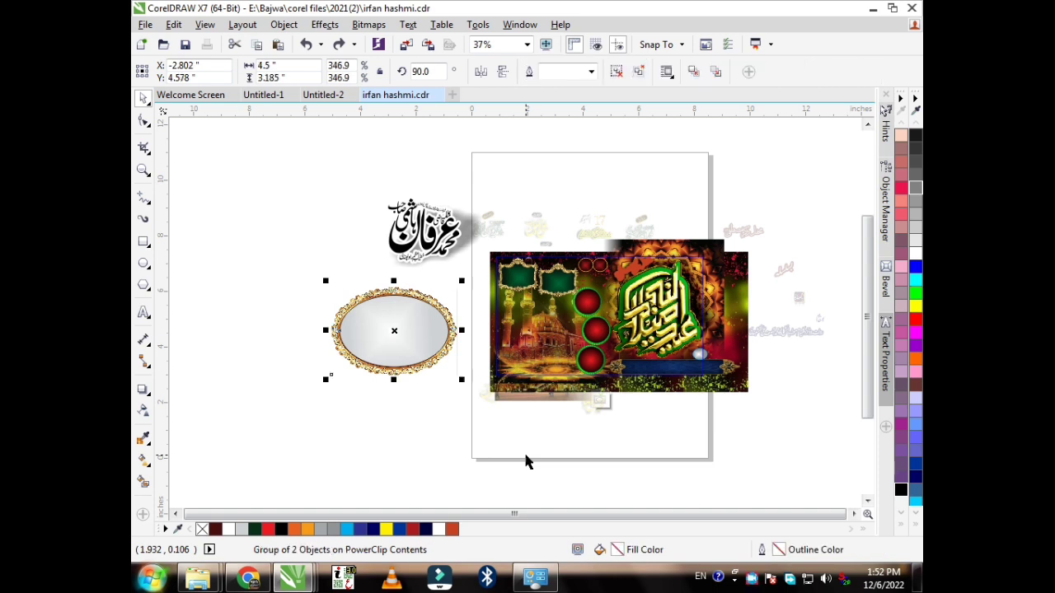
key("ctrl+z")
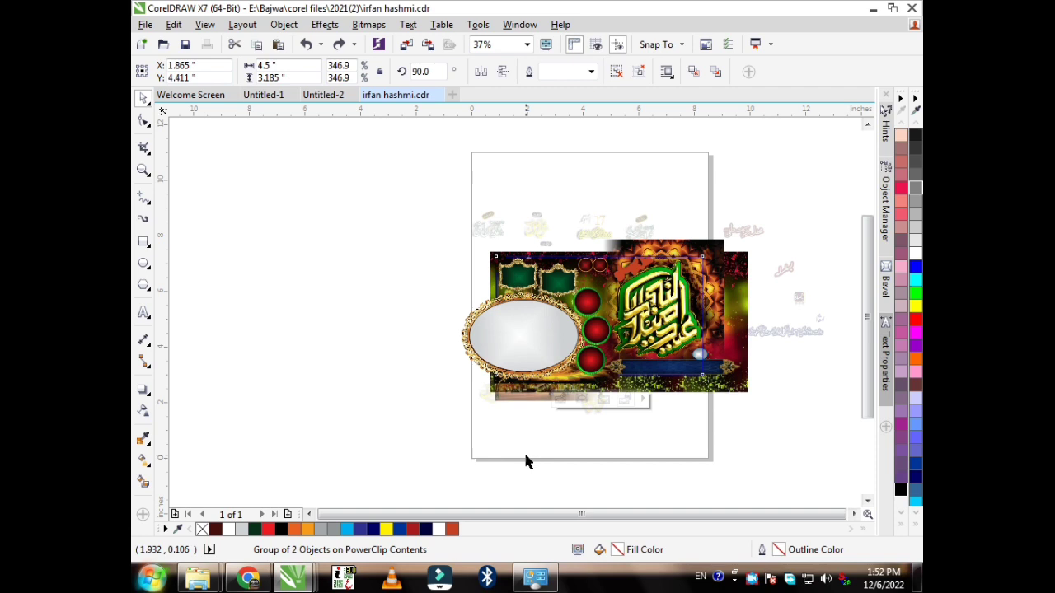
Step: Restore the background picture, calligraphy with drop shadow, labels, blue and red text pieces to the banner
key("ctrl+z")
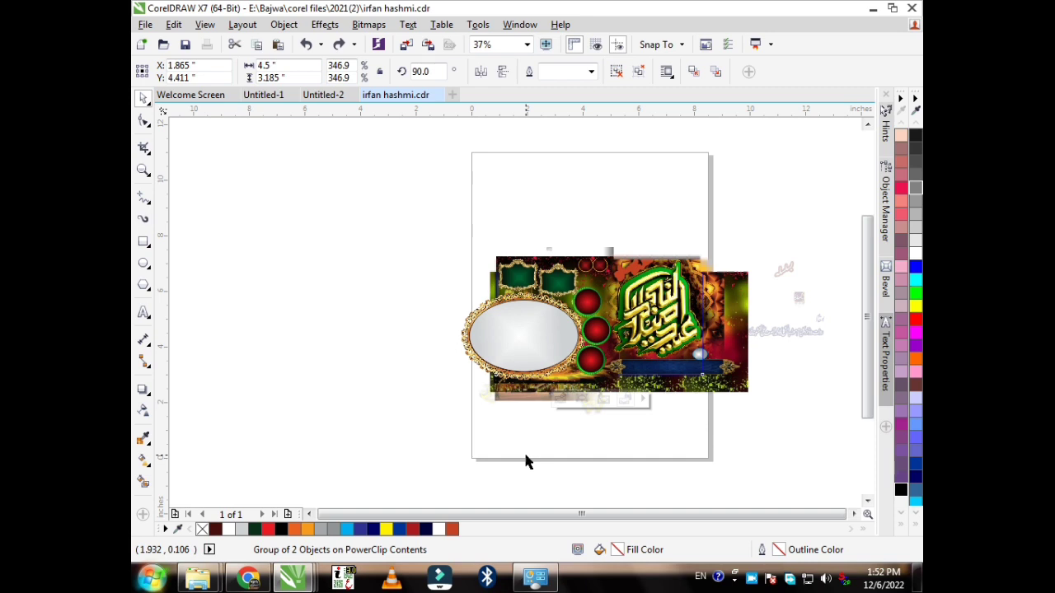
key("ctrl+z")
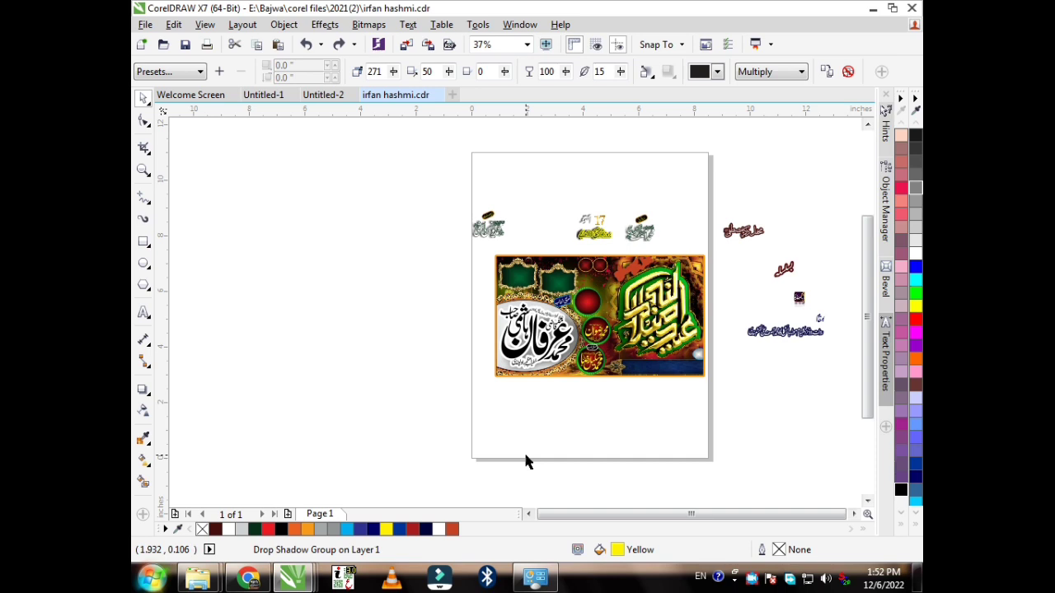
key("ctrl+shift+z")
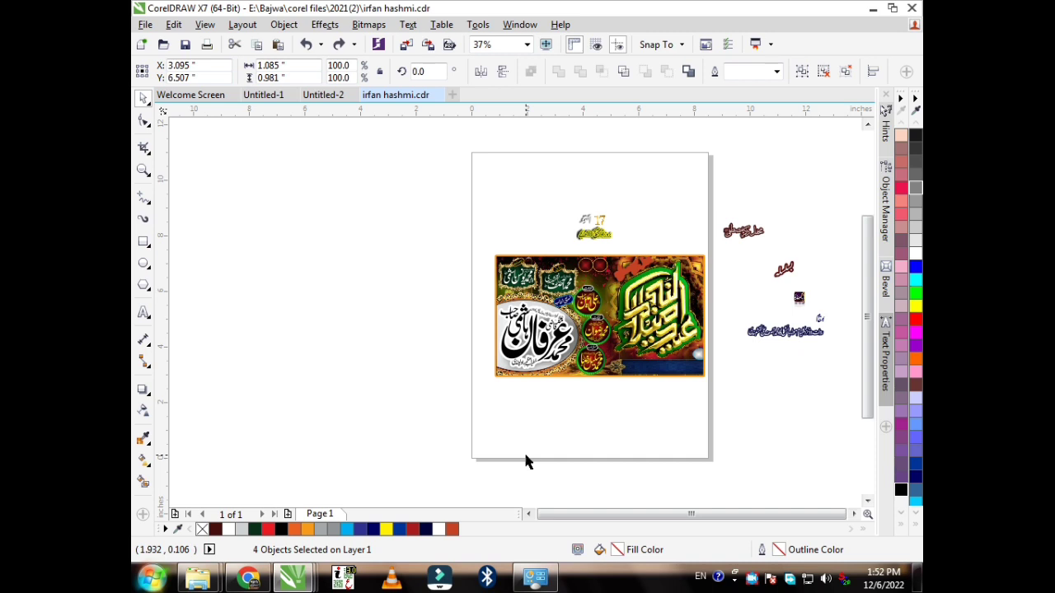
key("ctrl+shift+z")
key("ctrl+shift+z")
key("ctrl+shift+z")
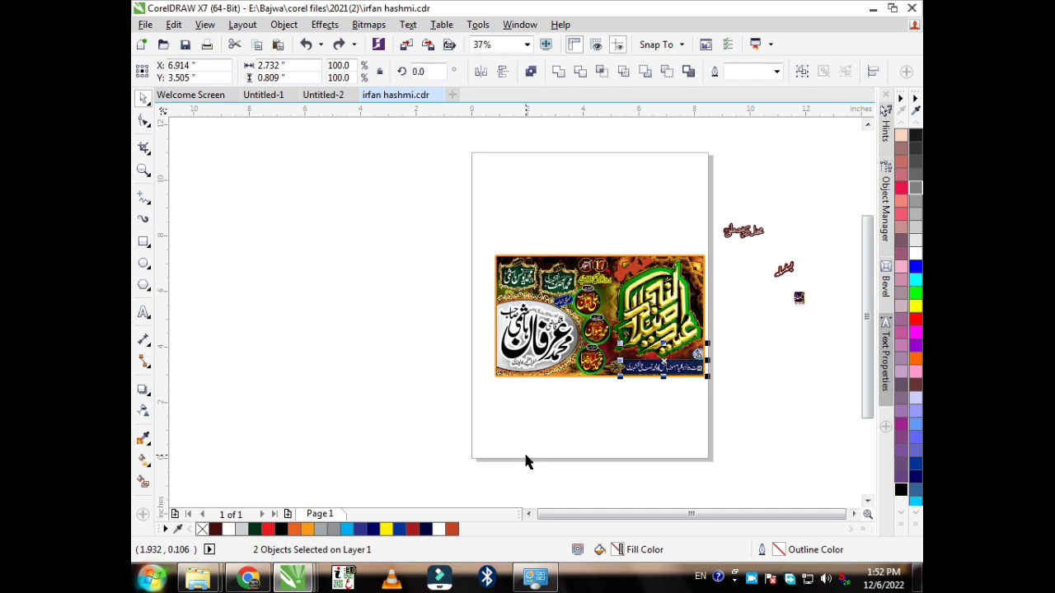
key("ctrl+shift+z")
key("ctrl+shift+z")
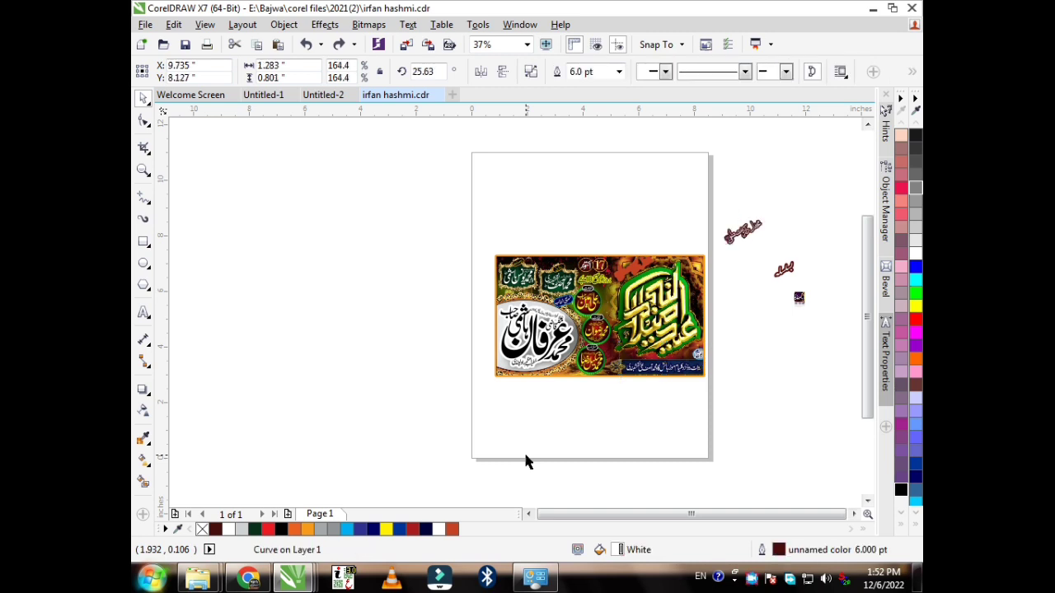
key("ctrl+shift+z")
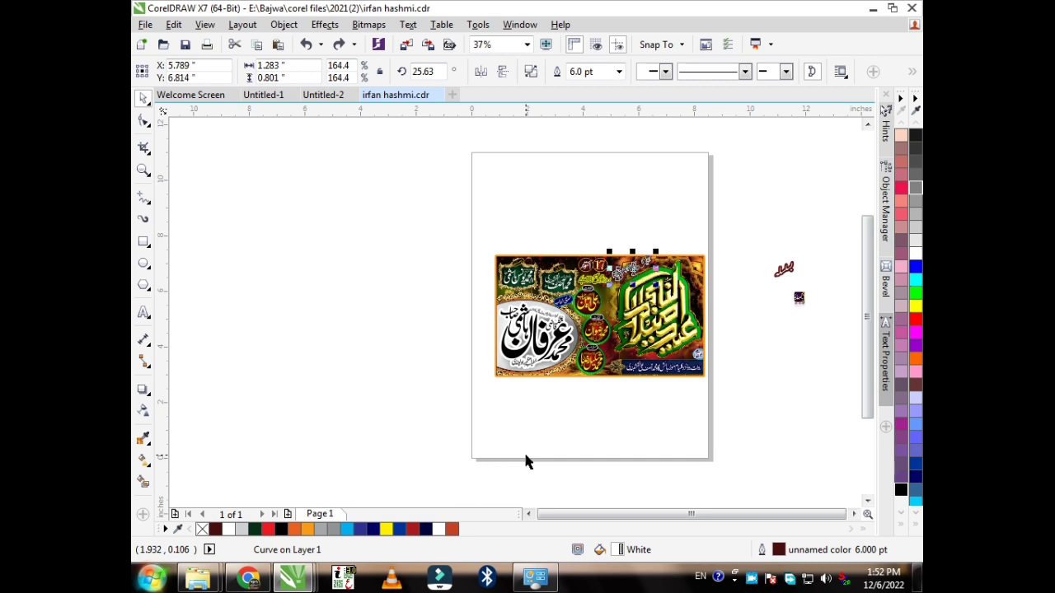
key("ctrl+shift+z")
key("ctrl+shift+z")
key("ctrl+shift+z")
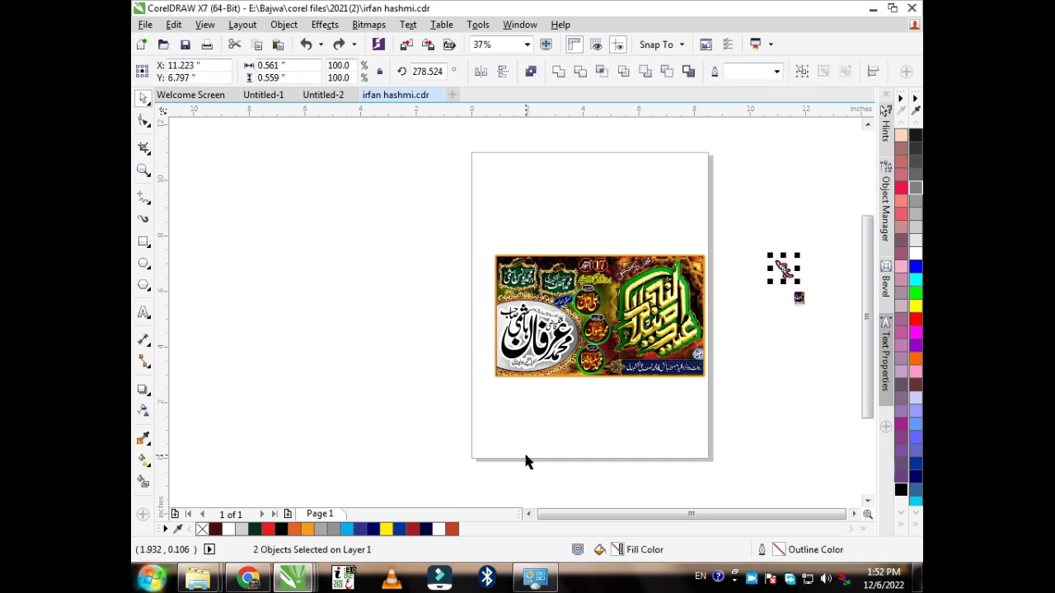
key("ctrl+z")
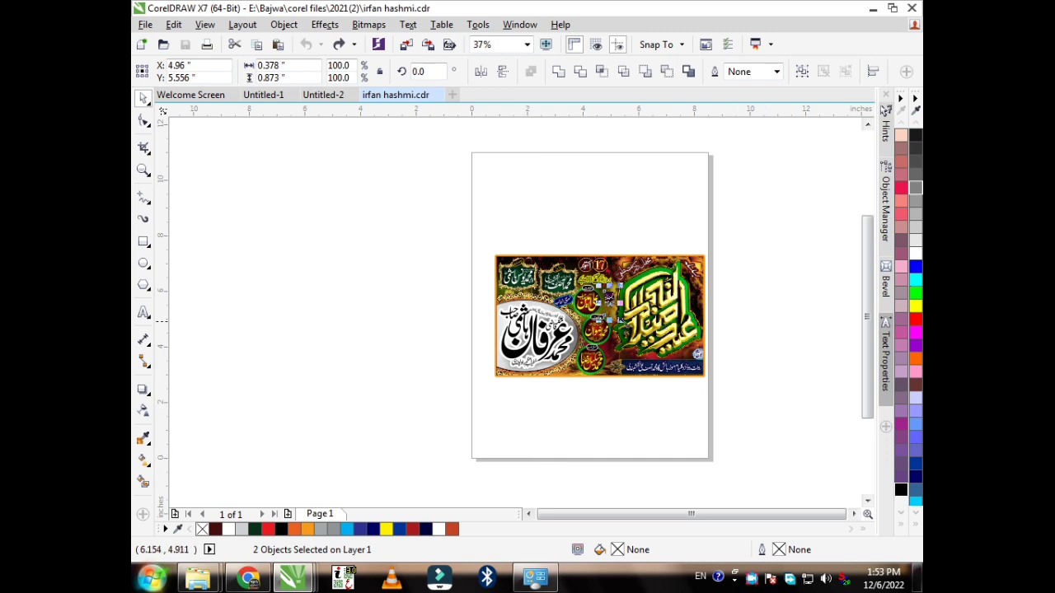
Step: Add a text line 'password 2 ;' below the banner, followed by the password
scroll(556, 344, "up", 2)
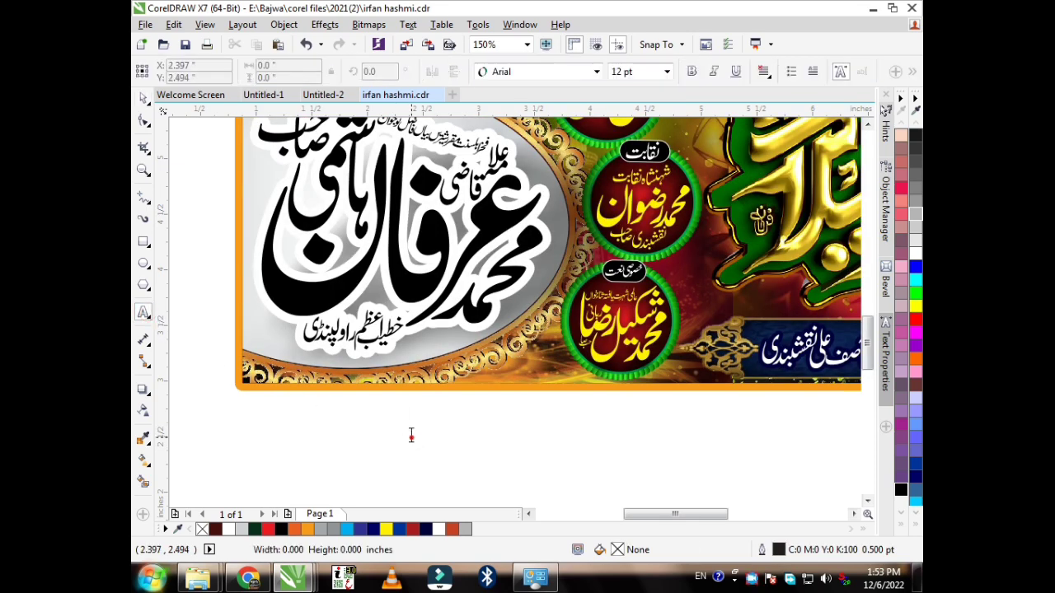
left_click(411, 435)
type("password 2")
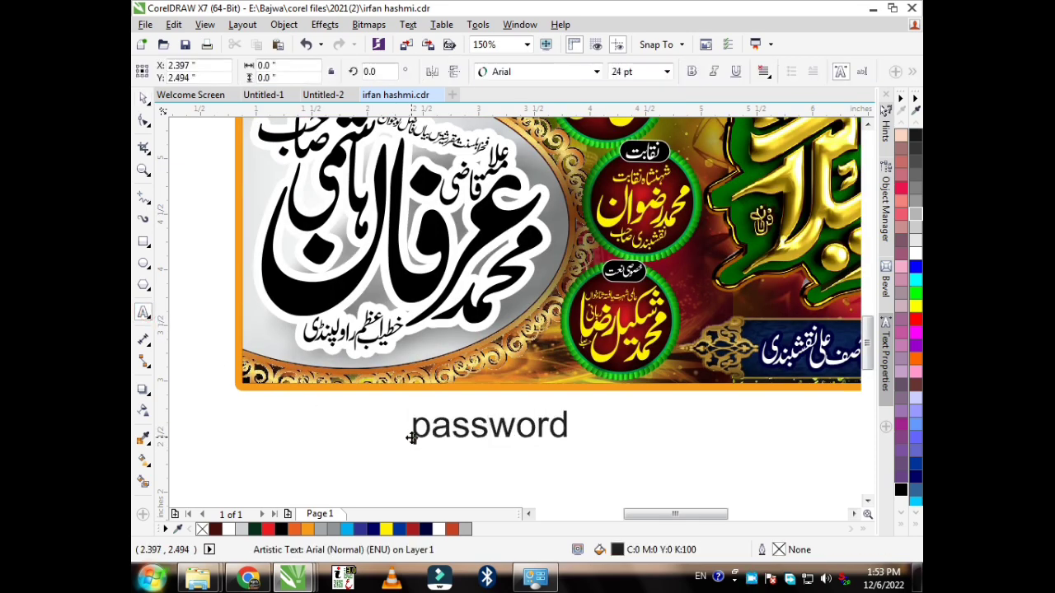
type(" ;")
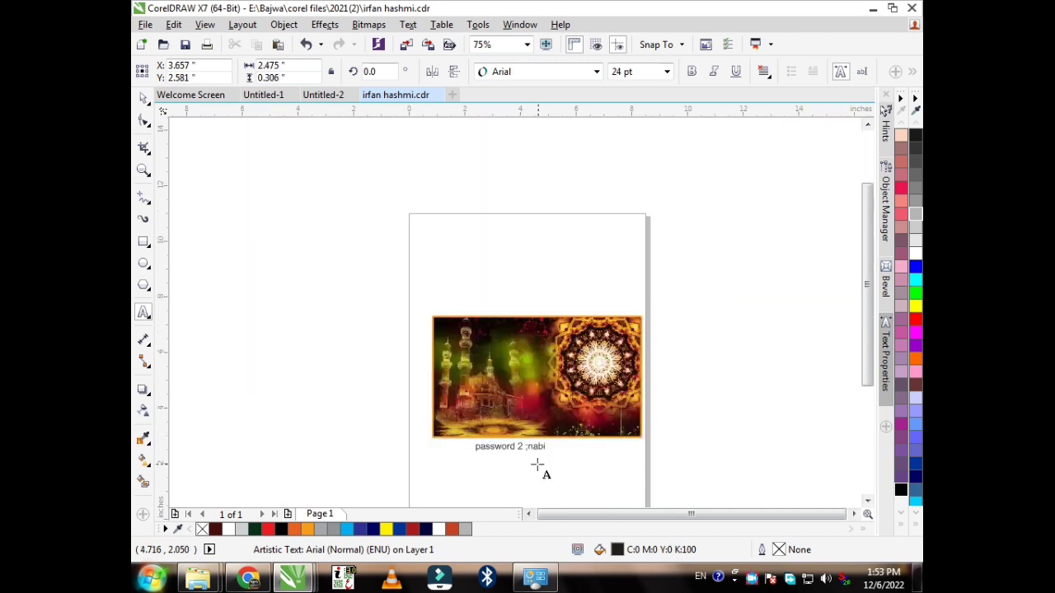